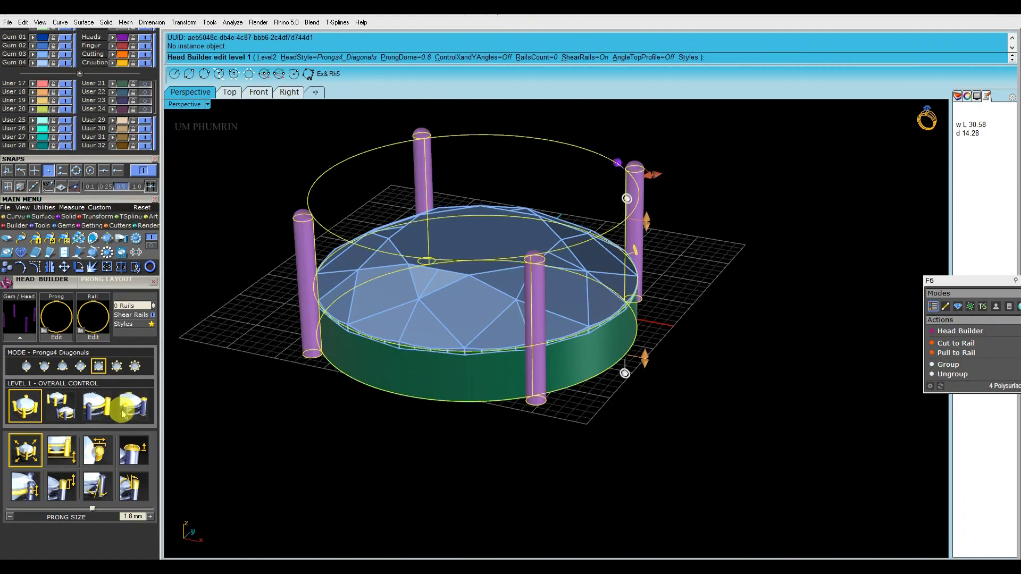
- Set the four head prongs' height above the girdle to 7.67 mm and create them around the round gem
right_drag(558, 349, 652, 214)
drag(668, 214, 662, 219)
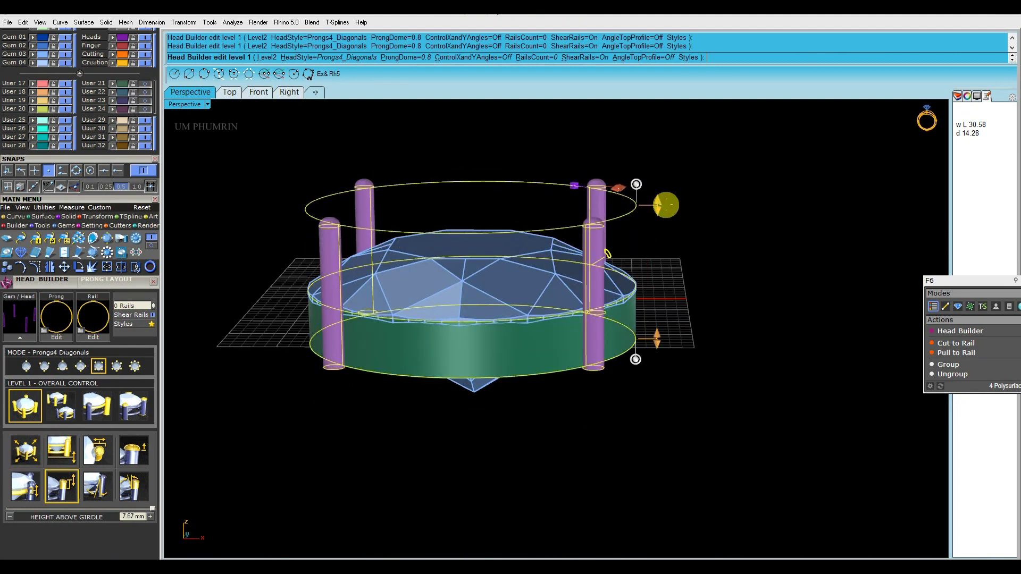
right_click(666, 205)
right_drag(666, 205, 596, 390)
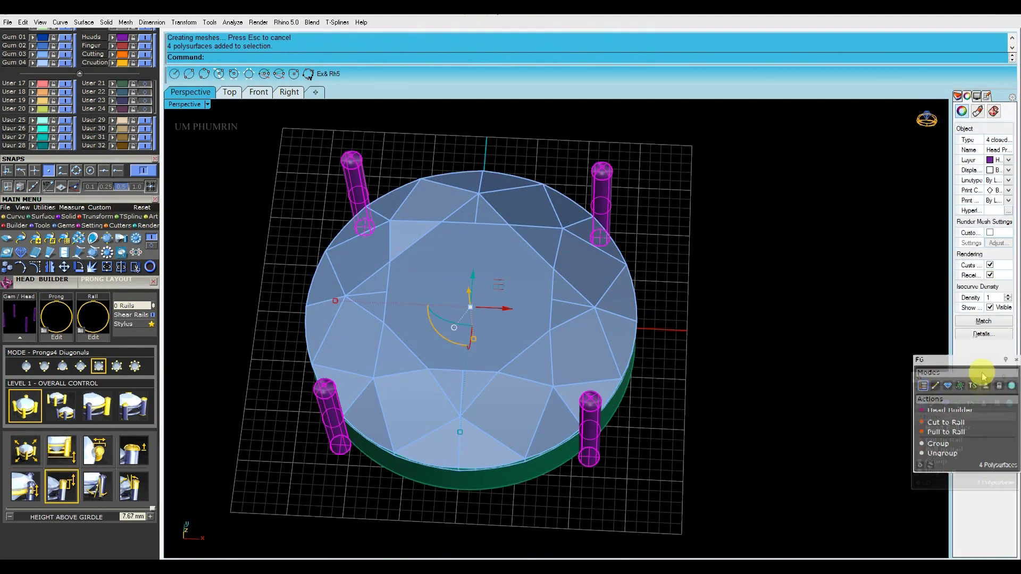
click(675, 258)
click(141, 130)
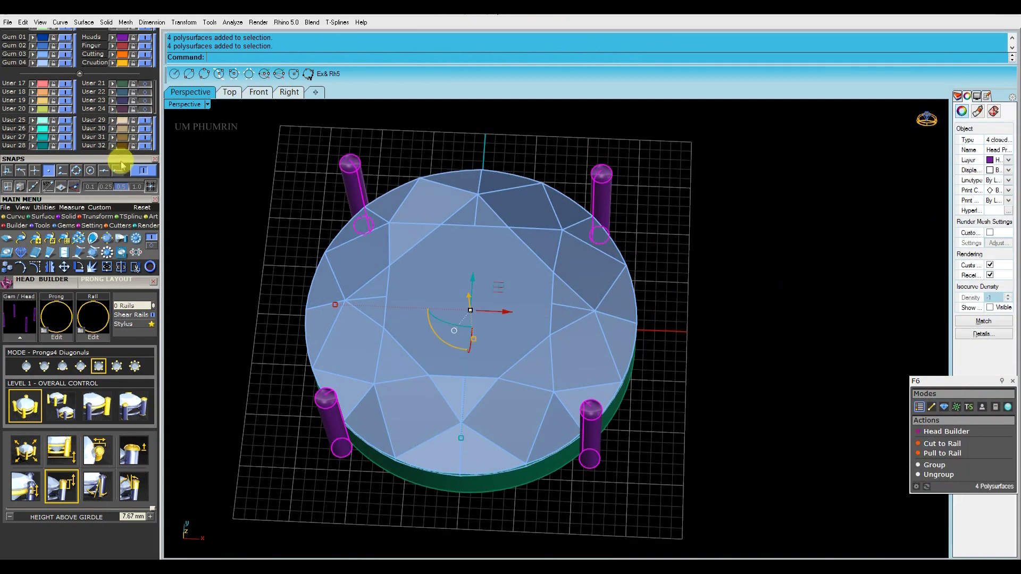
scroll(122, 162, up, 3)
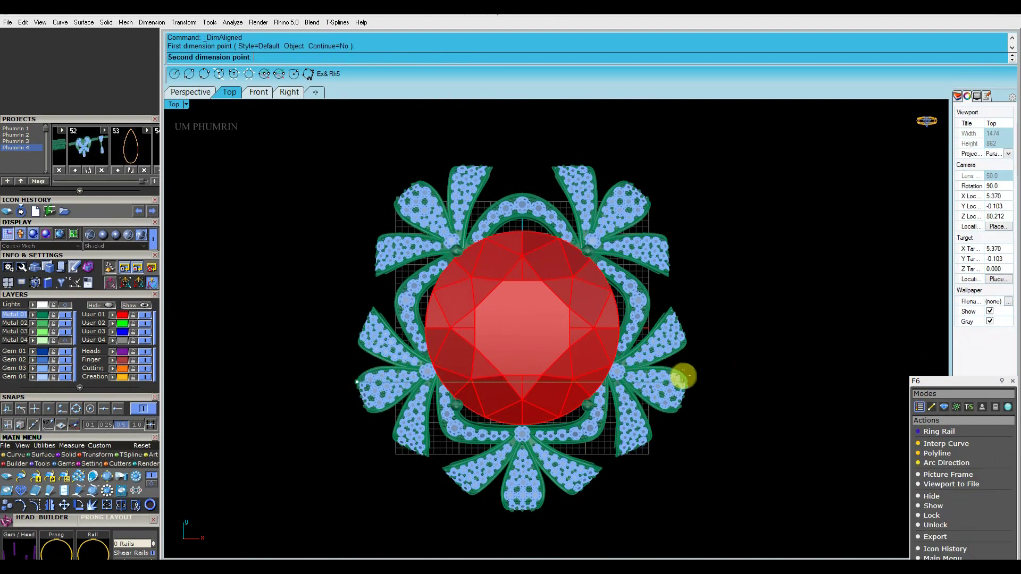
- Measure the overall width across the two side flower clusters with an aligned dimension, and delete that dimension
right_drag(684, 404, 681, 346)
click(662, 477)
click(741, 483)
drag(671, 475, 669, 473)
scroll(636, 444, up, 5)
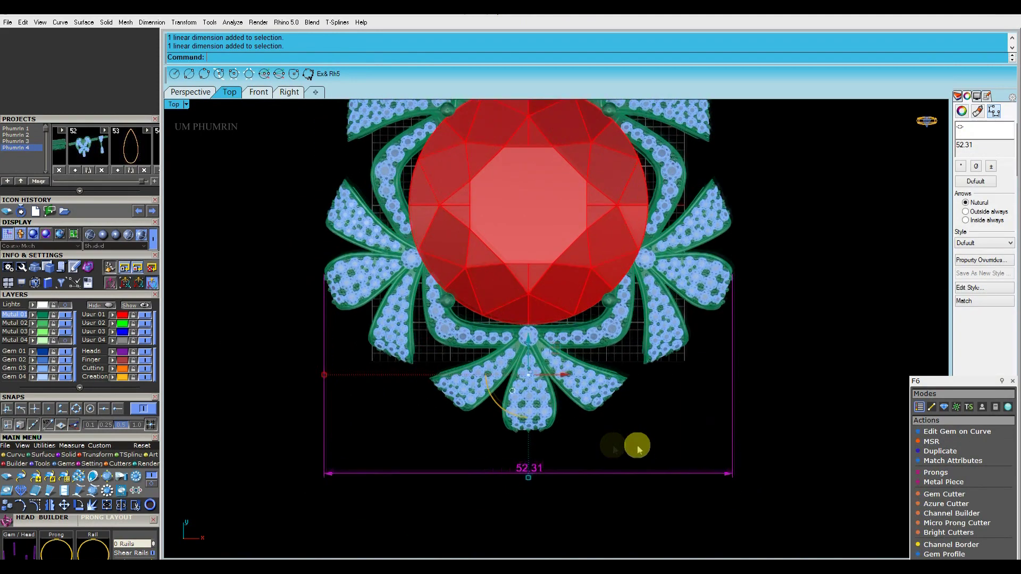
scroll(658, 448, down, 2)
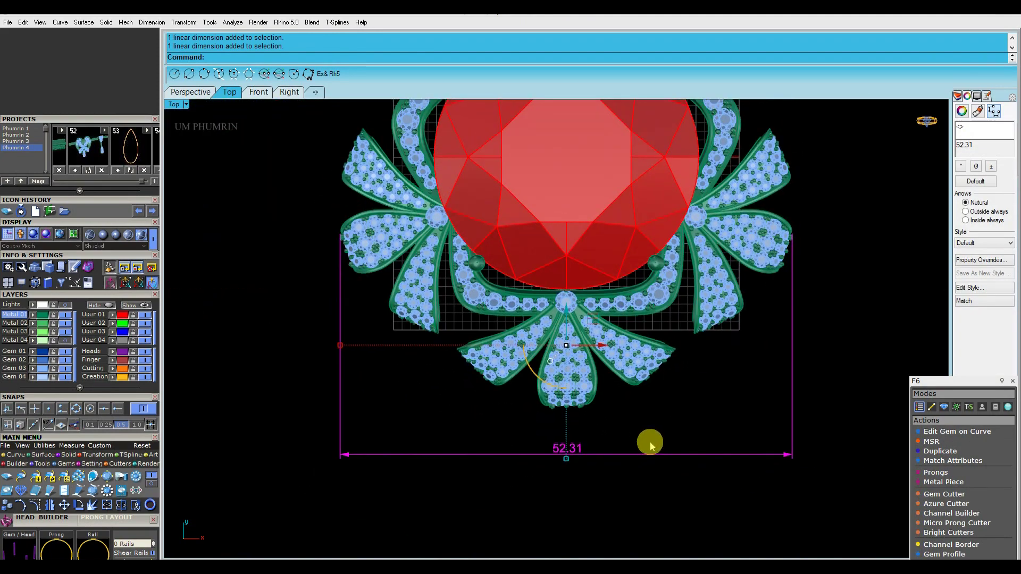
scroll(686, 470, down, 3)
key(Delete)
scroll(702, 440, down, 1)
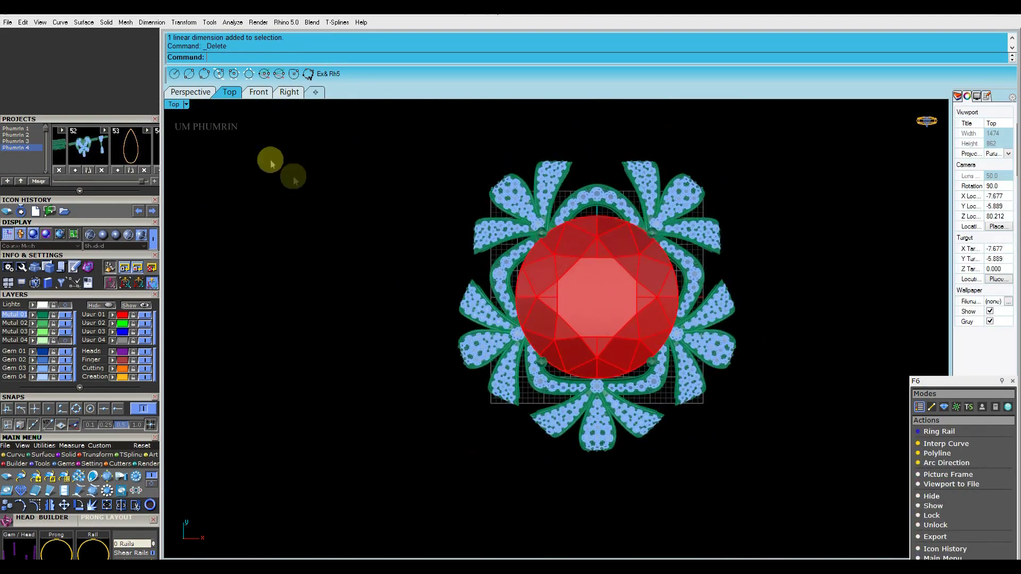
- Examine the prongs, pavé petals and curved borders around the red centre gem from the perspective and top views
click(191, 92)
right_drag(599, 312, 677, 321)
scroll(433, 257, up, 5)
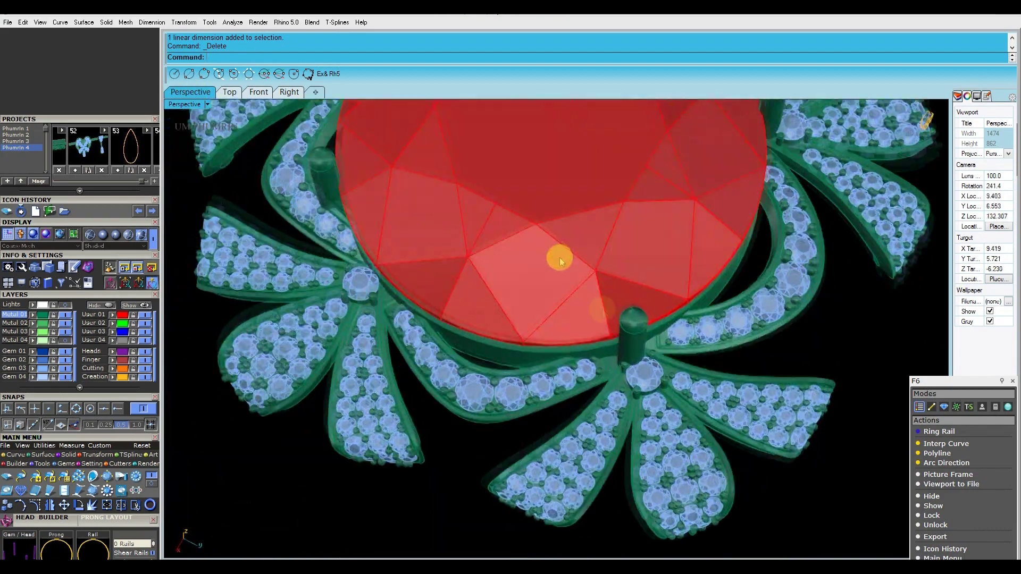
right_drag(433, 258, 653, 379)
scroll(427, 252, down, 3)
click(229, 92)
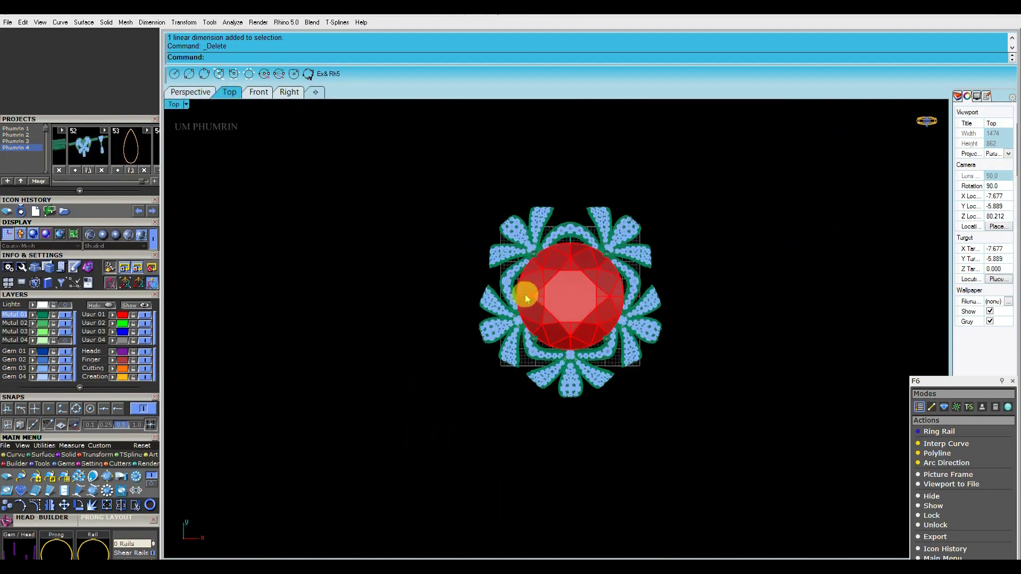
scroll(592, 340, up, 5)
scroll(592, 319, down, 3)
scroll(600, 287, up, 6)
key(ctrl+Tab)
right_drag(358, 169, 543, 343)
scroll(581, 378, up, 6)
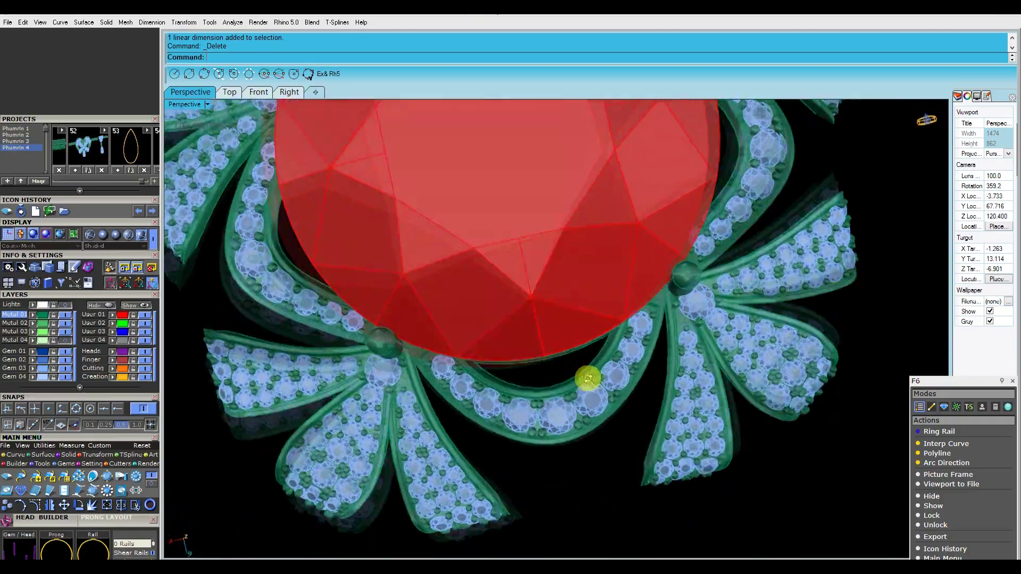
scroll(667, 389, down, 6)
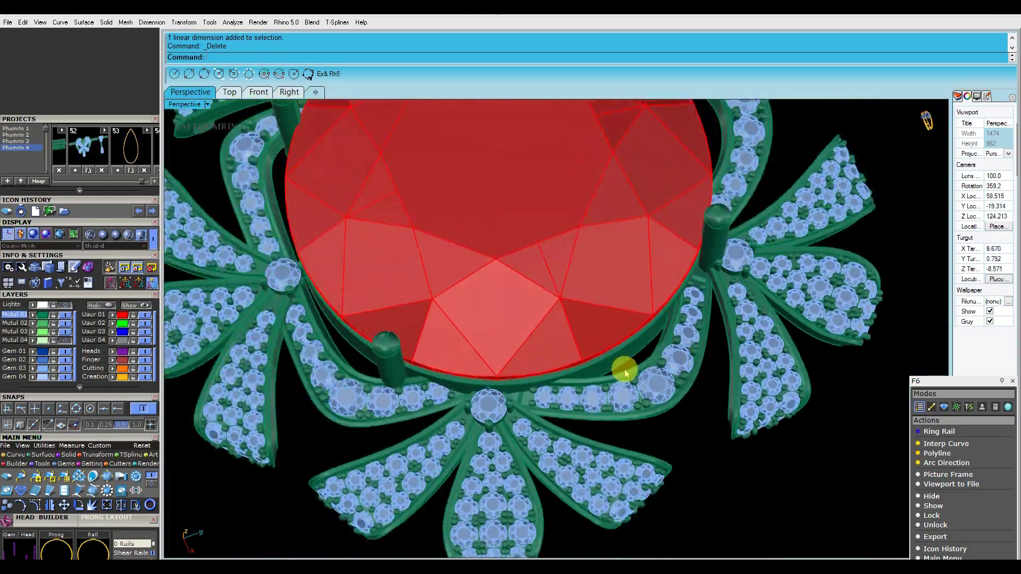
right_drag(625, 374, 717, 442)
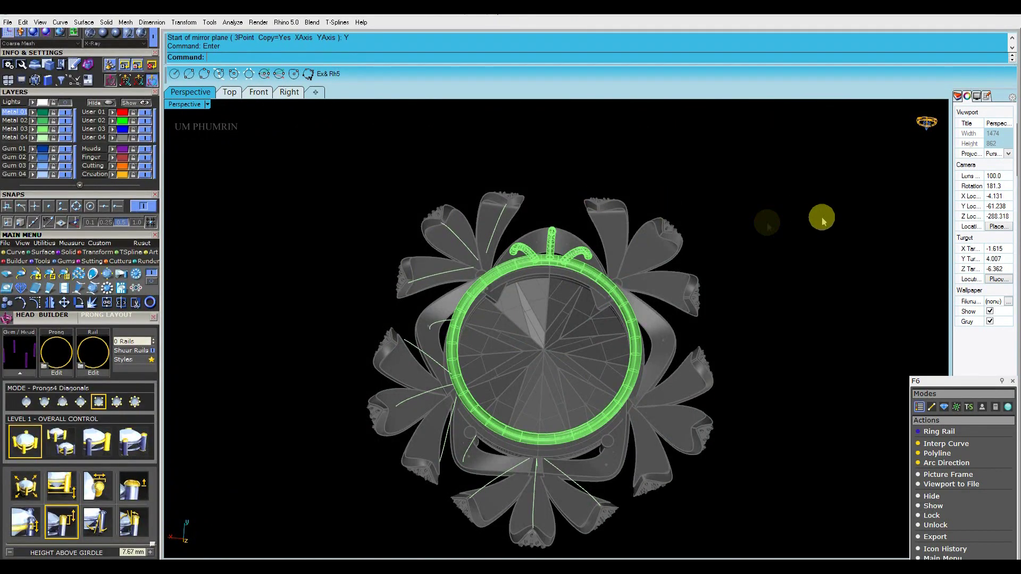
- Rebuild the short curve standing between the back ring and the flower's centre, and create a round-capped pipe along it
right_drag(578, 211, 667, 274)
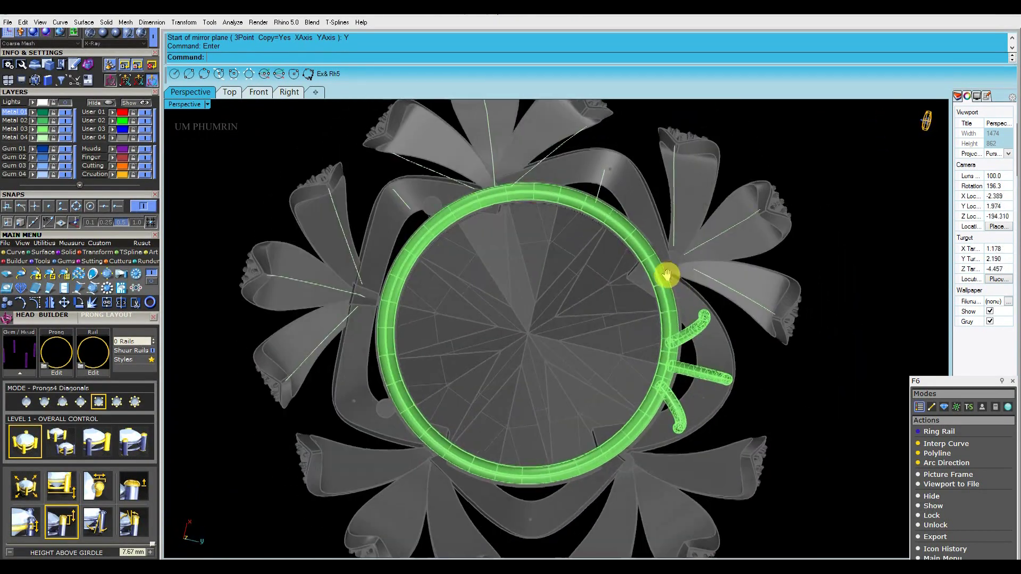
mouse_move(570, 267)
right_down()
mouse_move(574, 287)
mouse_move(782, 274)
mouse_move(573, 257)
mouse_move(615, 234)
mouse_move(633, 308)
mouse_move(627, 141)
mouse_move(633, 298)
mouse_move(565, 254)
right_up()
right_click(566, 254)
key(Return)
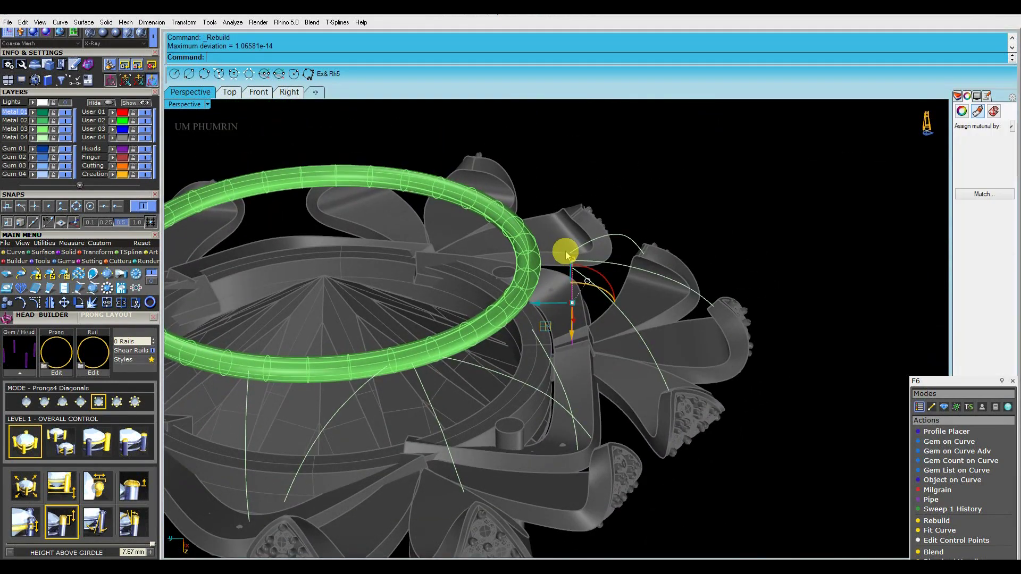
text(Pi)
key(Return)
right_click(568, 250)
right_click(568, 251)
right_click(585, 262)
right_drag(584, 262, 576, 303)
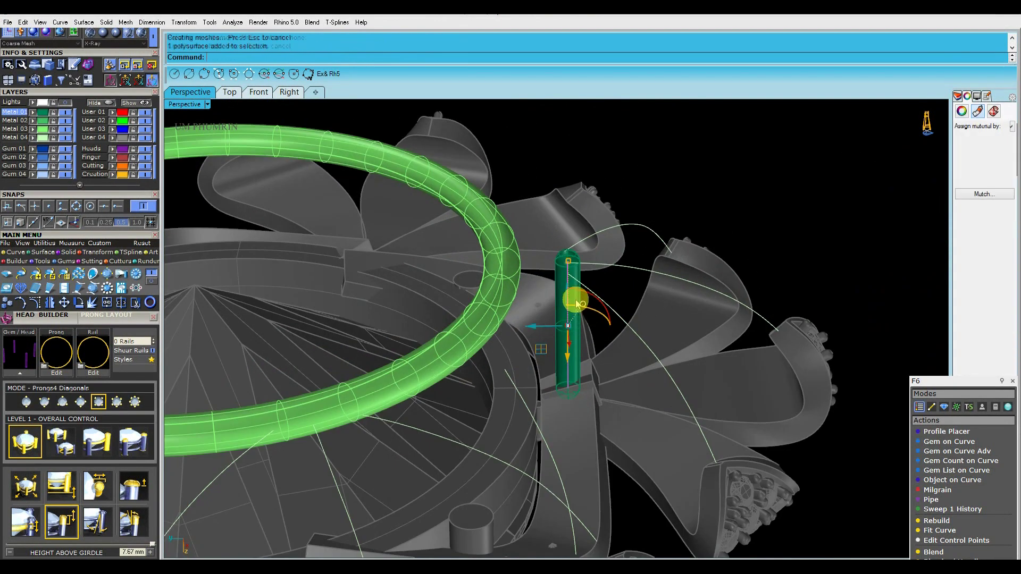
- Assign the new support pipe to the Metal 03 layer and lock that layer
click(33, 129)
click(53, 129)
scroll(569, 205, down, 8)
scroll(572, 253, up, 8)
- Show the support pipe's rail control points and shift the upper ones inward so the pipe meets the back ring
click(565, 271)
click(35, 303)
right_drag(520, 363, 646, 484)
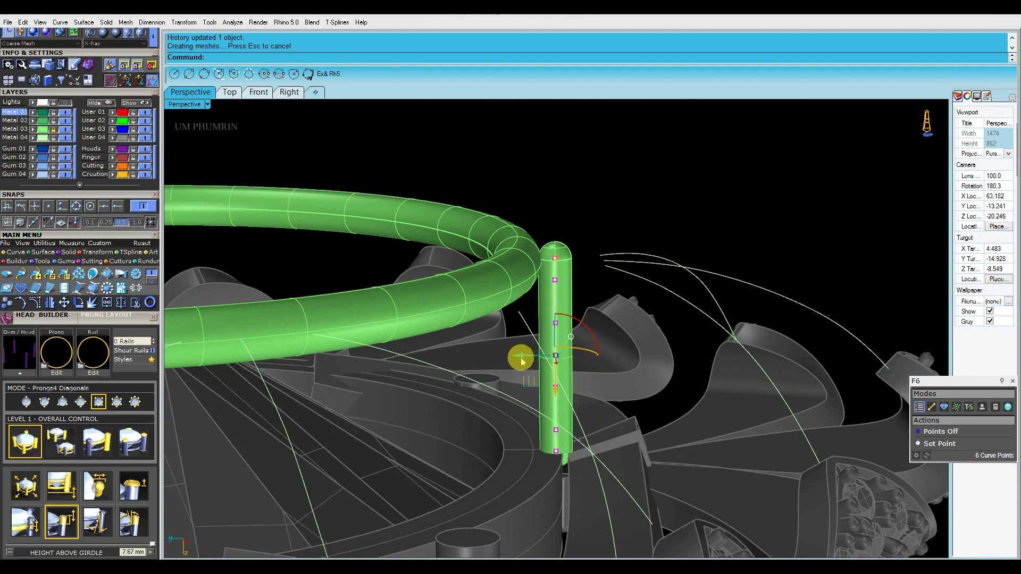
right_drag(495, 359, 500, 424)
right_drag(520, 382, 542, 326)
scroll(550, 254, up, 2)
click(515, 249)
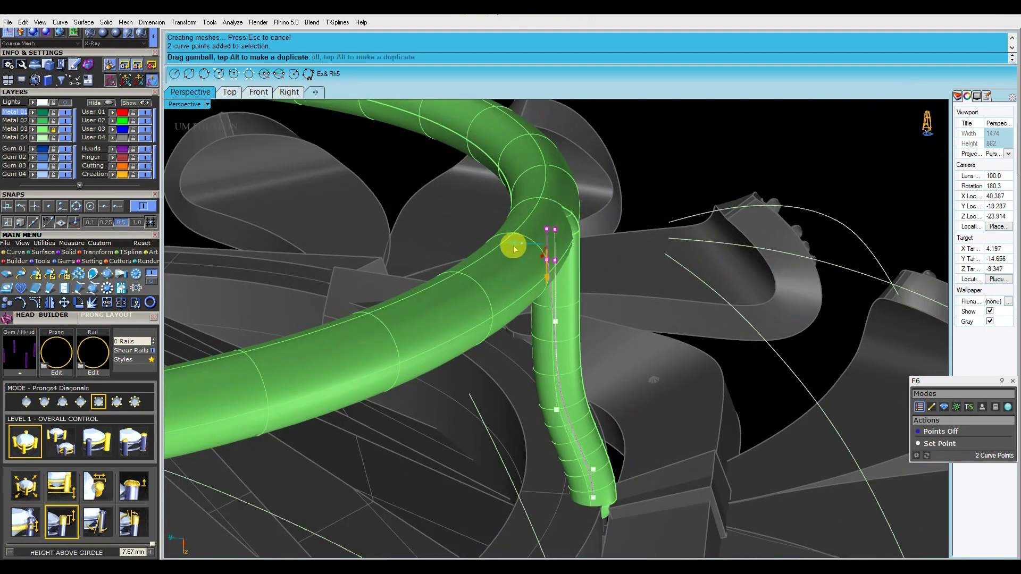
click(546, 229)
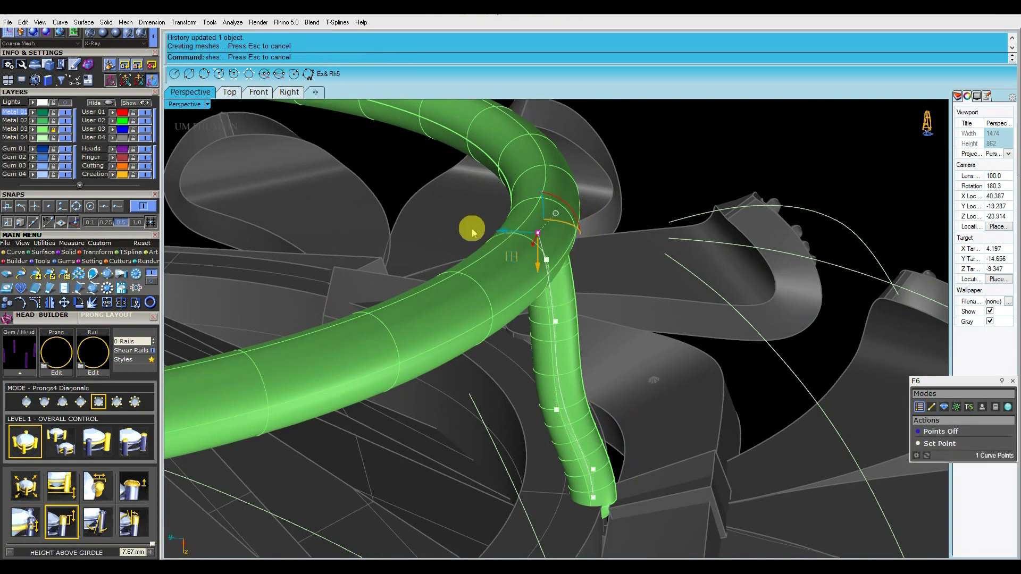
right_drag(490, 234, 575, 262)
scroll(575, 262, up, 2)
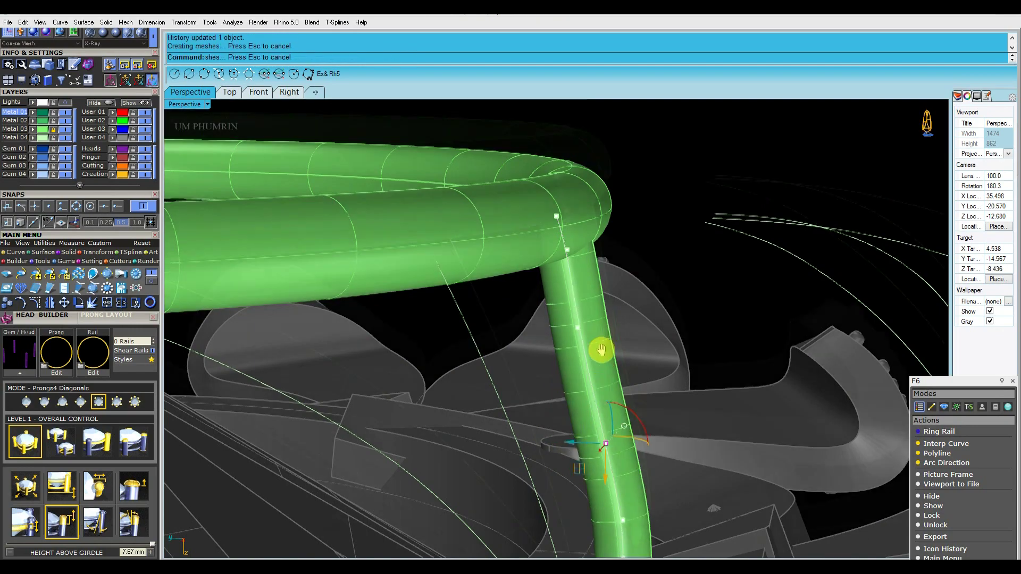
- Nudge the rail's middle control points sideways to shape the bend of the support pipe
shift+right_drag(602, 372, 607, 283)
scroll(551, 257, up, 3)
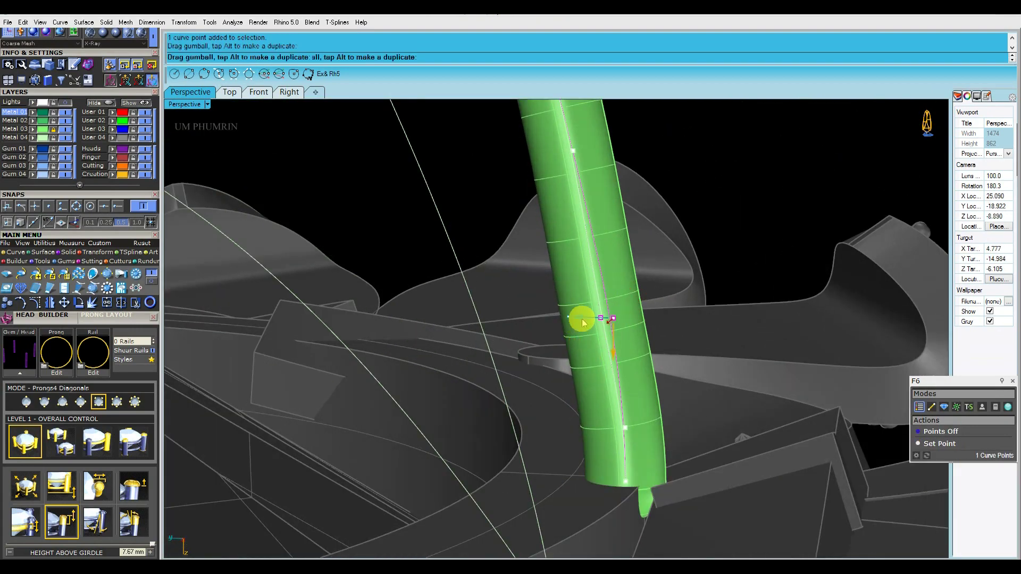
right_drag(583, 322, 582, 281)
click(582, 279)
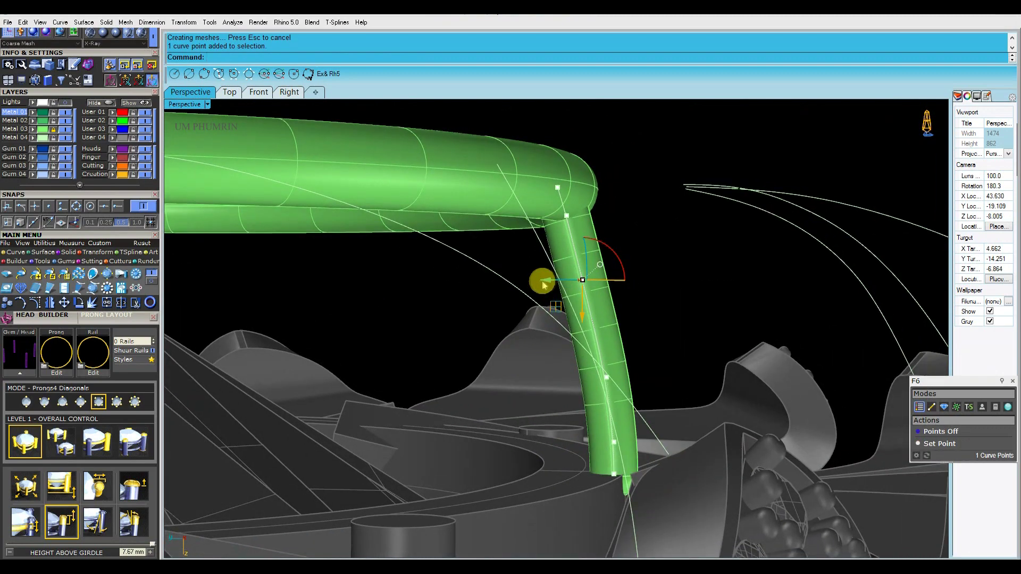
scroll(576, 379, up, 4)
drag(578, 377, 580, 377)
click(767, 290)
shift+right_drag(767, 290, 796, 412)
- Adjust the rail control points just below the back ring to refine the support pipe's upper bend
click(581, 264)
scroll(565, 272, up, 3)
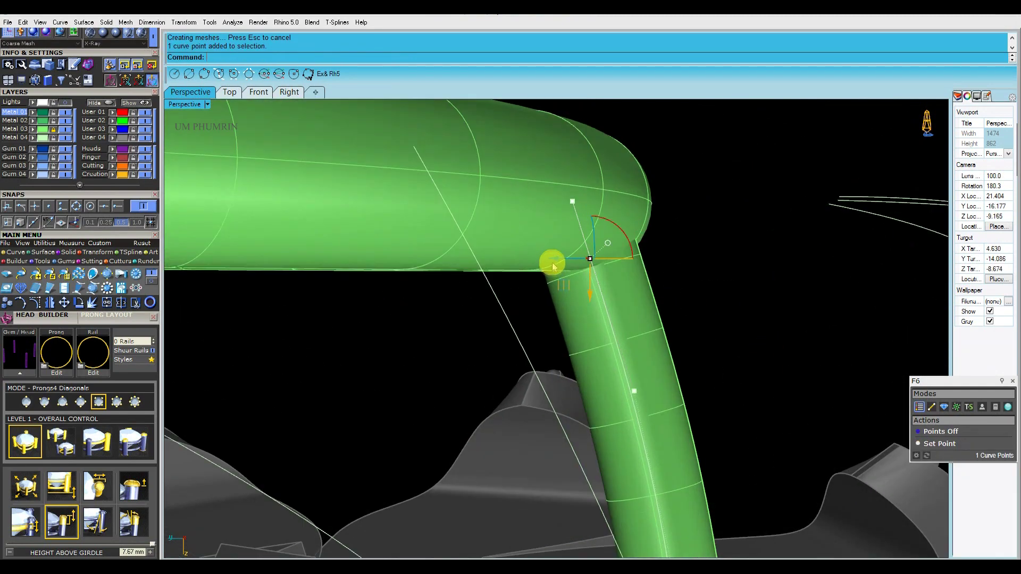
scroll(559, 264, down, 3)
click(606, 346)
scroll(572, 329, up, 3)
mouse_move(574, 327)
right_down()
mouse_move(668, 360)
mouse_move(661, 383)
mouse_move(547, 305)
mouse_move(638, 332)
mouse_move(574, 343)
right_up()
drag(588, 341, 592, 327)
right_drag(592, 327, 538, 361)
- Shift the rail's lower-middle control point slightly inward to even out the lower part of the support pipe
click(586, 363)
click(596, 429)
scroll(579, 433, up, 3)
shift+right_drag(699, 367, 611, 363)
click(589, 361)
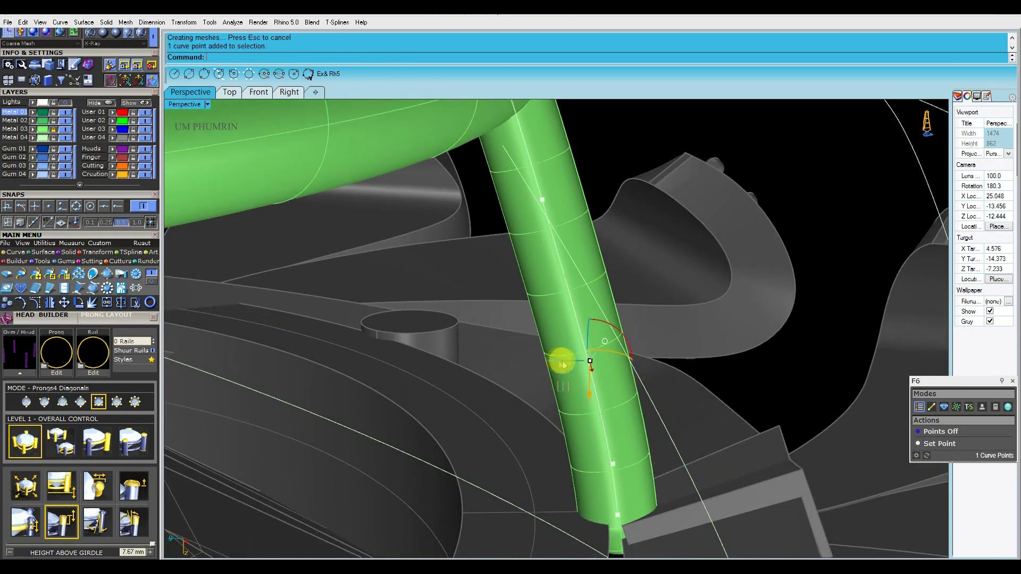
drag(563, 364, 560, 363)
click(697, 279)
- Fine-tune the rail's upper-middle control point to smooth the support pipe below the ring
shift+right_drag(697, 279, 709, 360)
click(553, 282)
drag(526, 284, 528, 290)
click(718, 262)
scroll(719, 261, down, 4)
right_drag(718, 262, 620, 346)
- Readjust both middle control points of the rail to give the support pipe one continuous curve
scroll(684, 349, down, 5)
scroll(641, 282, up, 6)
click(636, 332)
click(659, 349)
scroll(641, 348, up, 2)
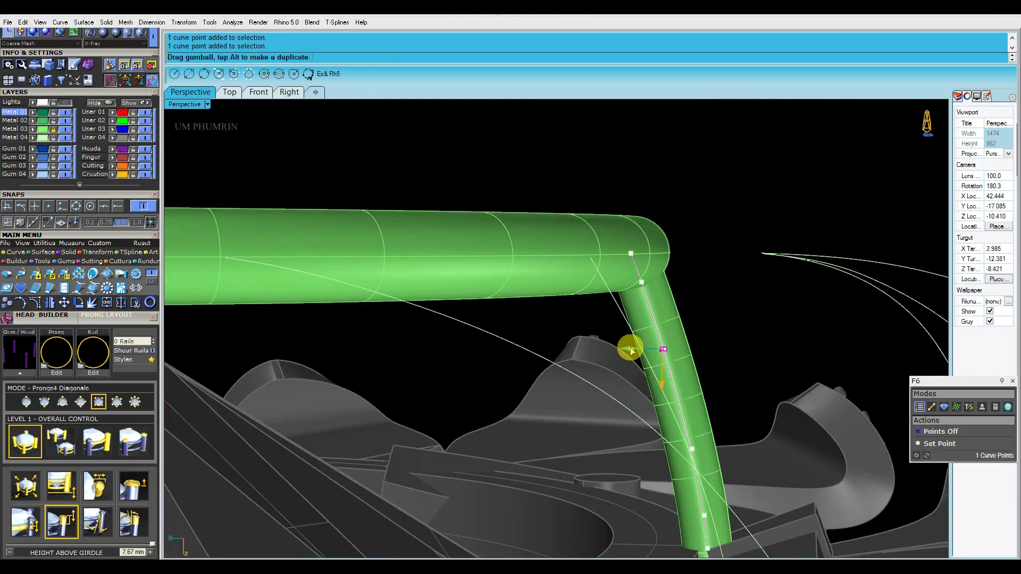
drag(631, 350, 630, 350)
click(778, 350)
shift+right_drag(777, 349, 723, 323)
scroll(622, 425, up, 2)
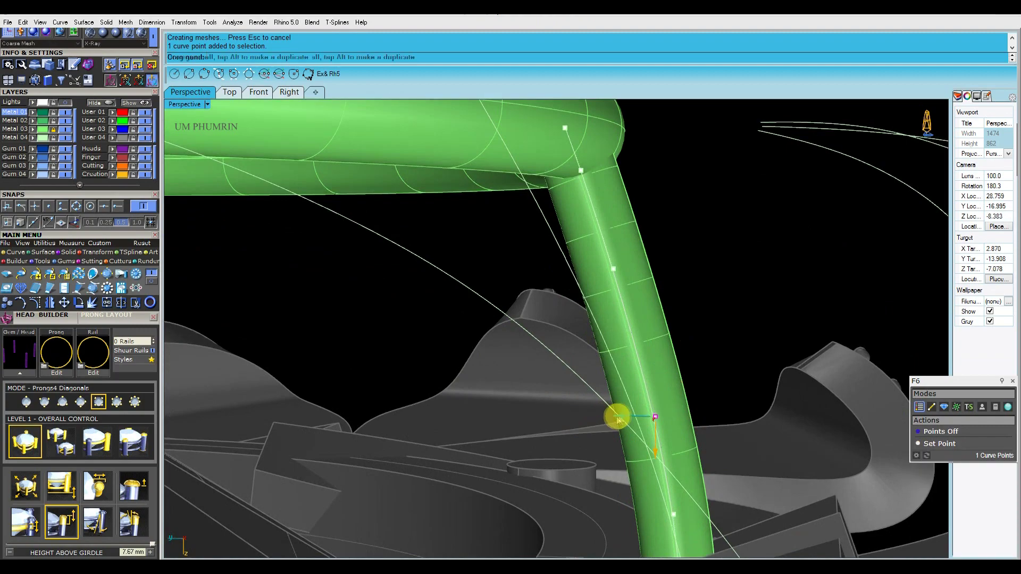
drag(616, 420, 620, 420)
click(745, 292)
- Delete the curve over the upper petal of the flower cluster next to the new support pipe
scroll(744, 292, down, 4)
right_drag(741, 342, 667, 428)
scroll(668, 429, down, 3)
right_drag(713, 255, 681, 321)
scroll(681, 321, down, 3)
shift+right_drag(725, 296, 691, 340)
drag(764, 251, 675, 437)
right_drag(766, 399, 784, 420)
click(722, 363)
right_drag(722, 363, 719, 367)
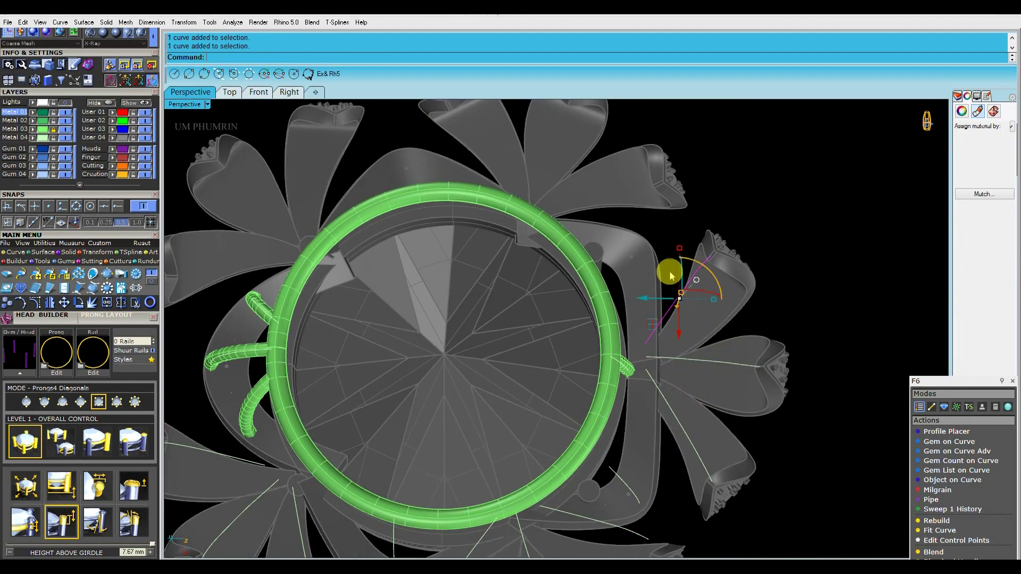
- Rebuild the two remaining petal curves of this flower cluster with 6 points and degree 3
drag(776, 351, 674, 444)
shift+right_drag(703, 414, 717, 285)
key(ctrl+r)
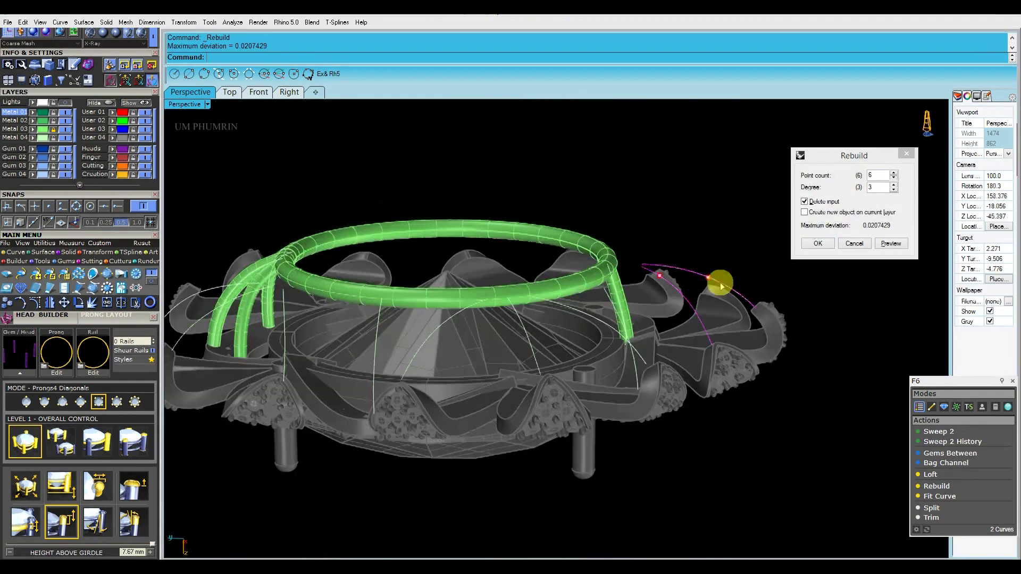
scroll(718, 277, up, 4)
key(Return)
- Shift the inner-end control points of the two rebuilt petal curves toward the back ring
right_drag(466, 270, 609, 319)
drag(563, 237, 644, 291)
right_drag(644, 292, 583, 345)
drag(513, 375, 509, 375)
right_drag(596, 282, 638, 309)
- Move the inner and middle control points of the outer petal's curve to straighten its run from the ring
scroll(646, 305, down, 6)
click(675, 303)
scroll(659, 301, up, 4)
drag(645, 302, 670, 319)
drag(633, 346, 621, 357)
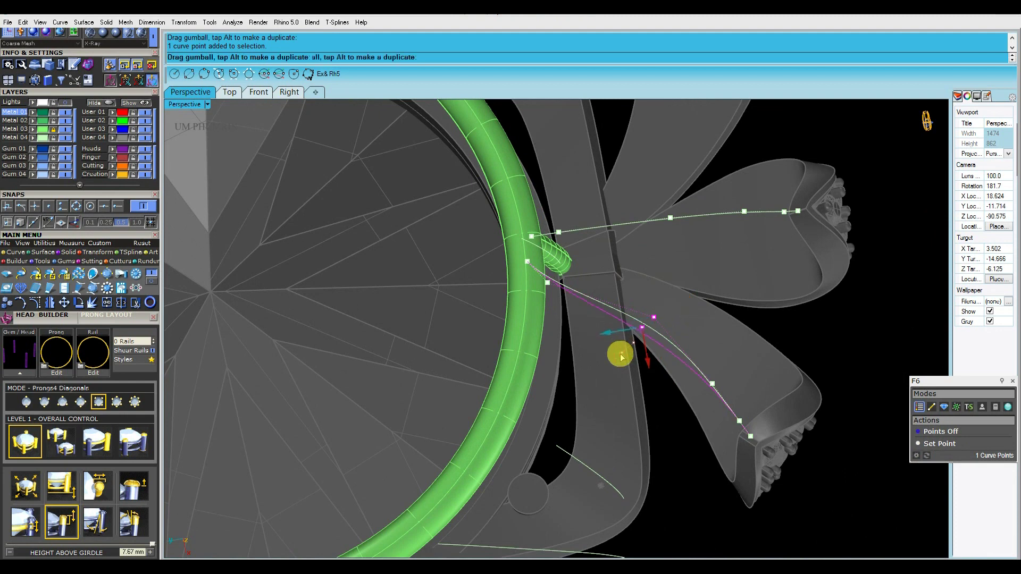
click(789, 317)
shift+right_drag(776, 308, 763, 284)
click(539, 261)
scroll(535, 260, up, 4)
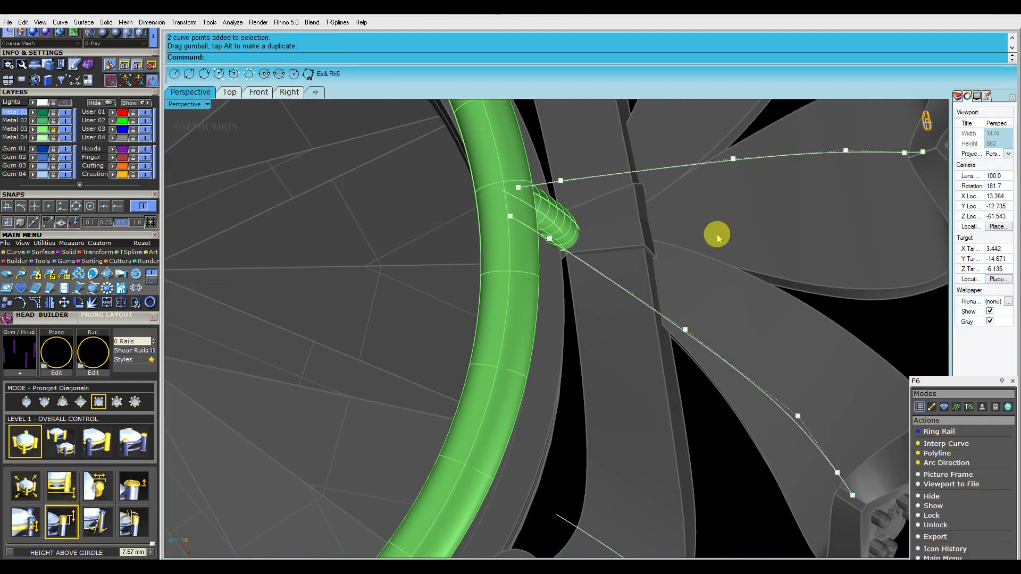
key(Escape)
- Create a round-capped pipe of 1.1 mm diameter along the outer petal's curve
scroll(755, 232, down, 4)
shift+right_drag(755, 232, 665, 276)
click(640, 355)
text(Pip)
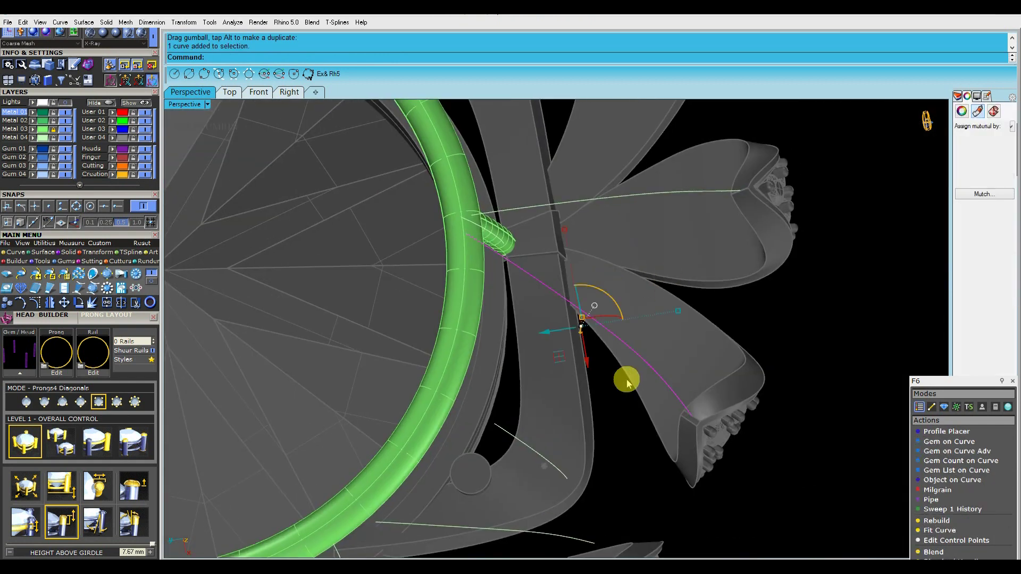
text(e)
key(Return)
key(Return)
key(Return)
key(Return)
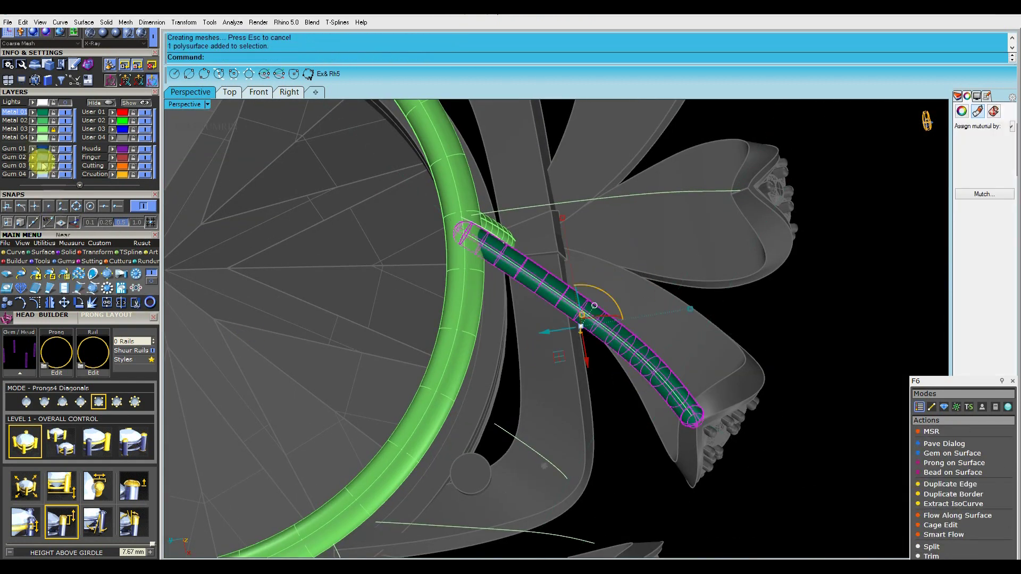
- Create a round-capped pipe of 1.1 mm diameter along the middle petal's curve
click(671, 194)
text(Pipe)
key(Return)
key(Return)
key(Return)
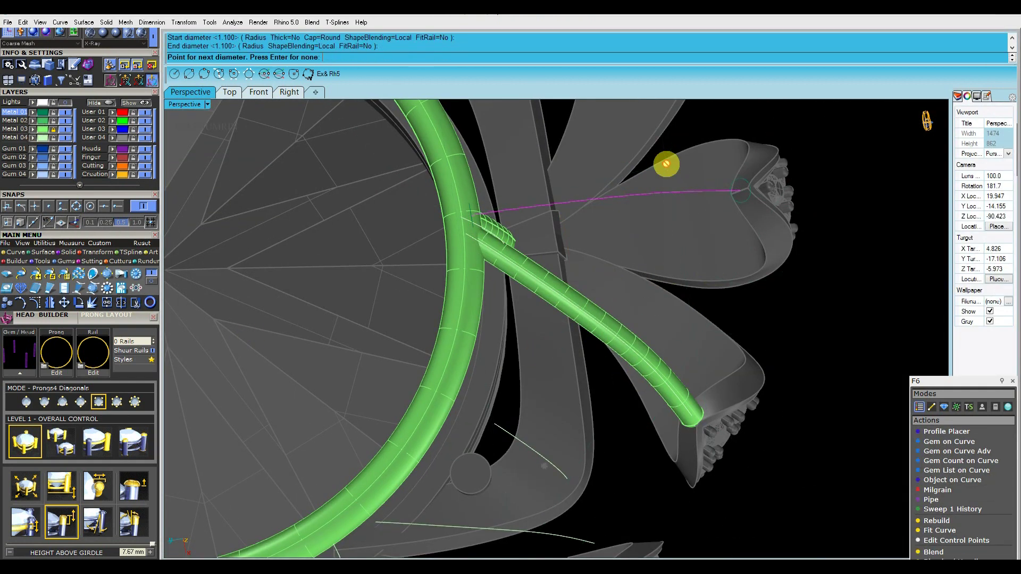
- Display the control points of the outer petal's curve and adjust its middle and outer-end points to fit the petal tip's underside
right_drag(307, 255, 601, 213)
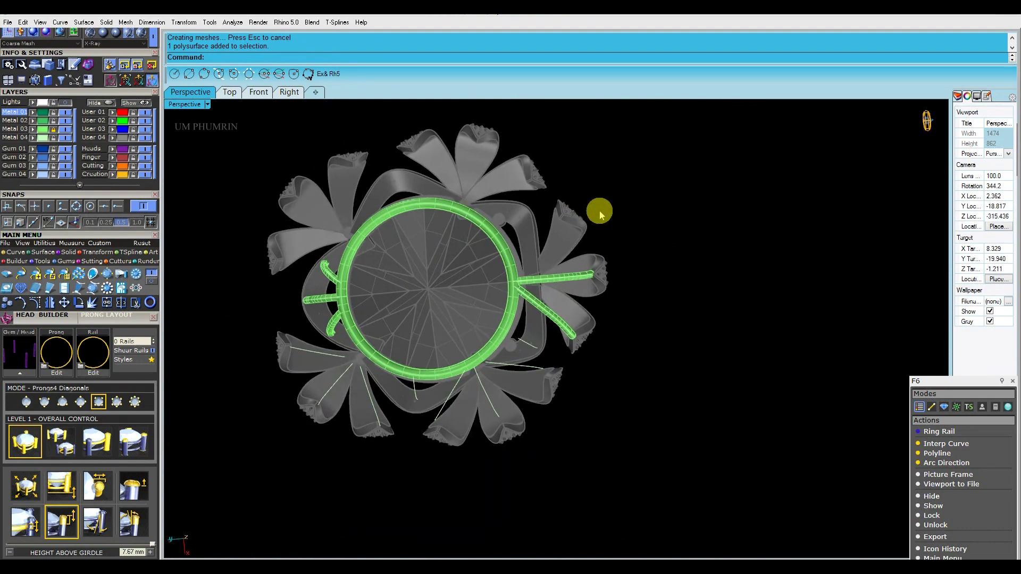
right_drag(600, 213, 554, 312)
scroll(575, 303, up, 5)
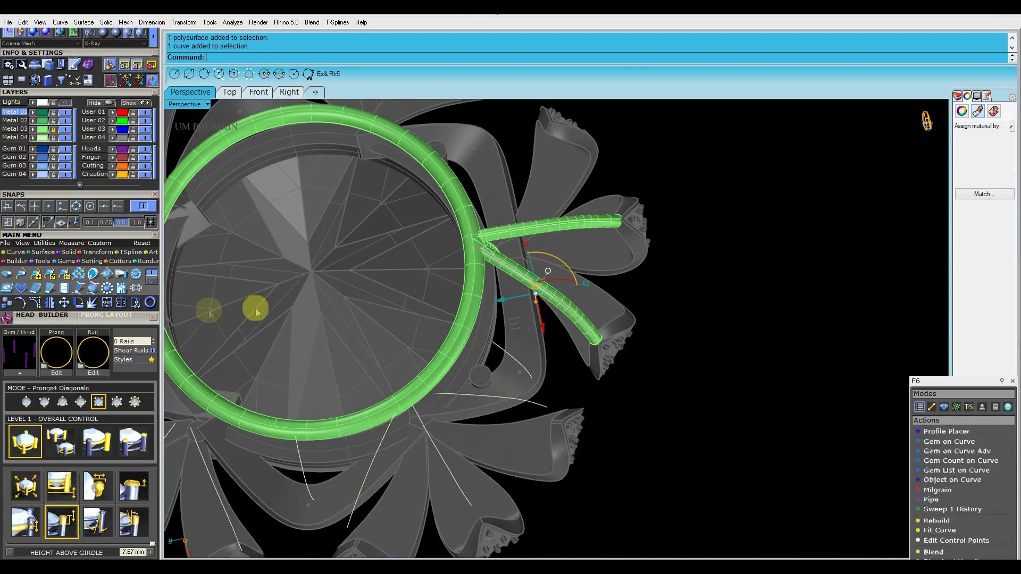
click(35, 303)
scroll(569, 312, up, 5)
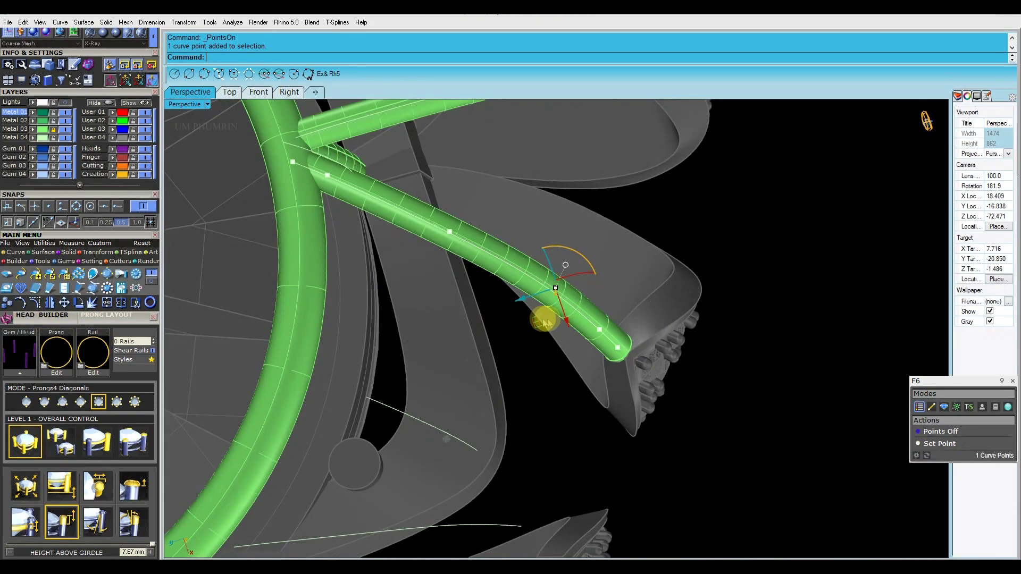
right_drag(536, 322, 580, 341)
scroll(706, 305, down, 4)
right_drag(706, 304, 616, 304)
click(633, 299)
scroll(648, 284, up, 2)
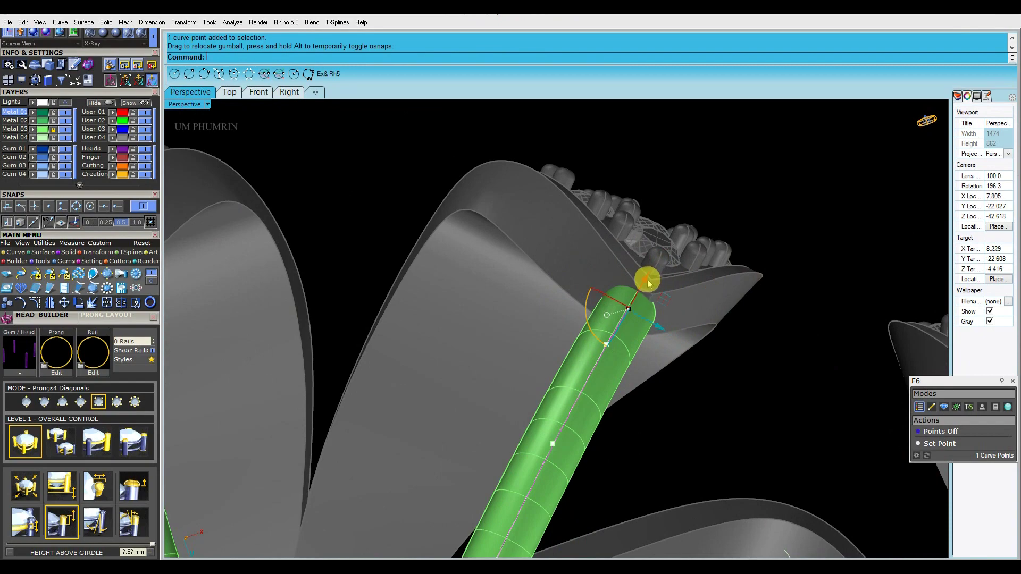
click(735, 267)
- Shift the second and third control points from the tip of the outer petal's curve to recentre the pipe
scroll(735, 267, down, 5)
right_drag(735, 267, 601, 262)
scroll(600, 295, up, 2)
drag(563, 237, 659, 264)
scroll(617, 258, up, 4)
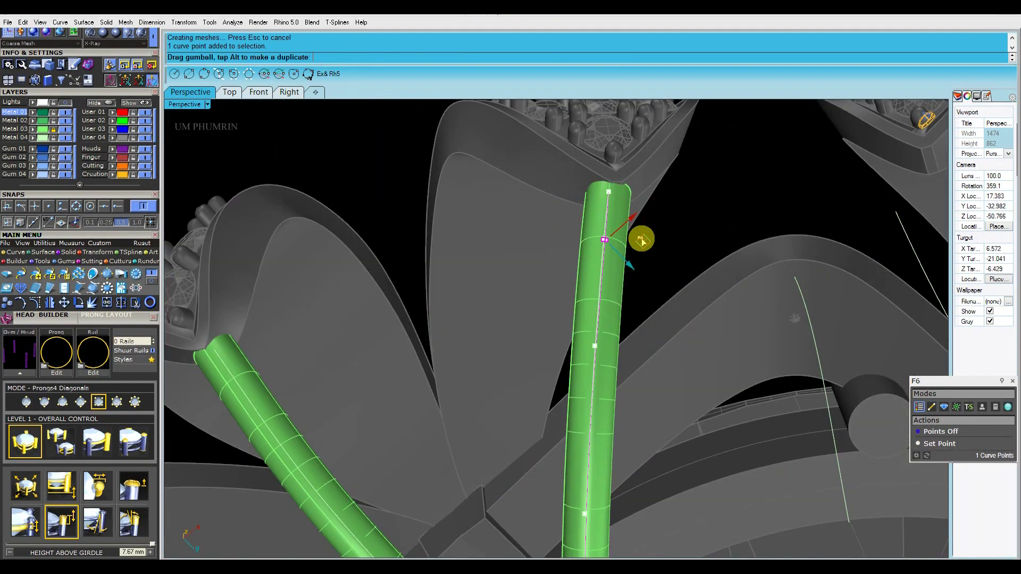
scroll(642, 240, down, 5)
scroll(643, 279, up, 5)
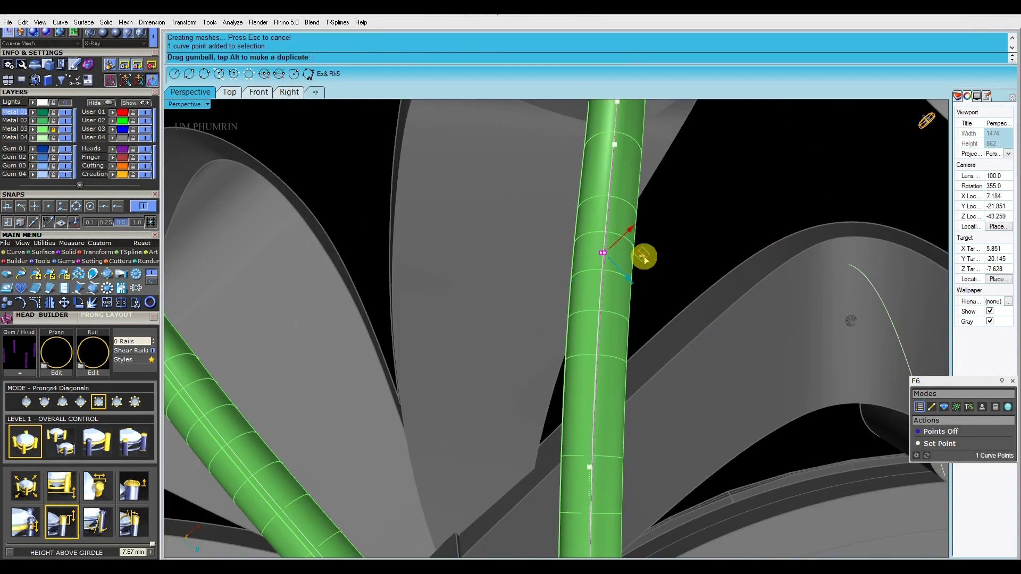
drag(644, 259, 646, 260)
scroll(691, 298, down, 5)
click(736, 337)
- Nudge the outer and middle control points of the outer petal's curve to smooth the pipe's bend beneath the petal
right_drag(735, 337, 584, 298)
scroll(560, 314, up, 5)
drag(532, 301, 575, 314)
scroll(562, 213, up, 4)
drag(517, 188, 572, 192)
click(629, 264)
scroll(629, 264, down, 10)
right_drag(629, 265, 599, 226)
scroll(590, 255, up, 4)
click(559, 281)
scroll(587, 298, up, 4)
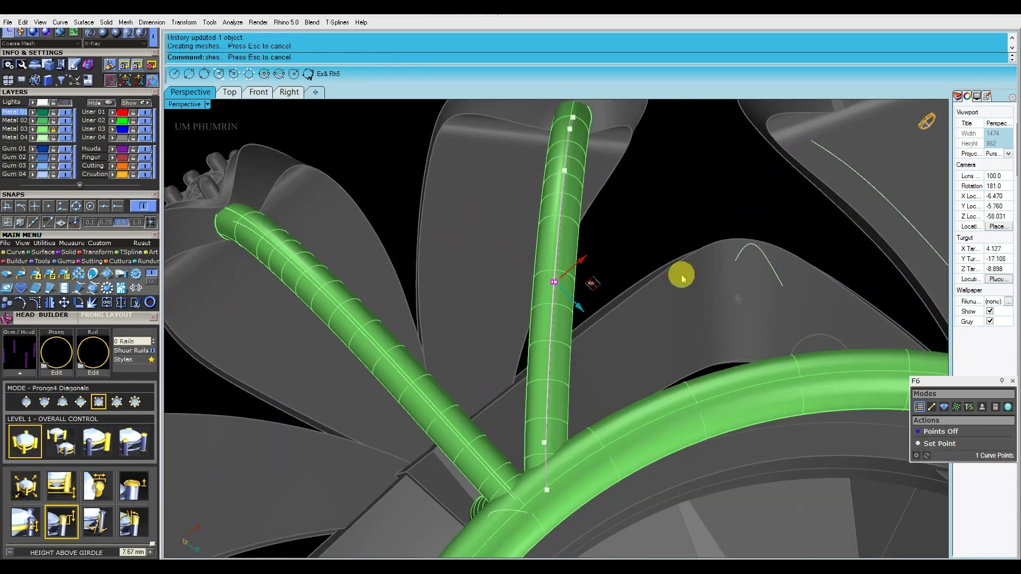
drag(593, 285, 612, 284)
click(612, 284)
- Fine-tune the third and then the second control point from the tip so the pipe ends centred under the petal
scroll(612, 284, down, 5)
scroll(590, 213, up, 5)
drag(532, 199, 588, 229)
scroll(589, 229, up, 4)
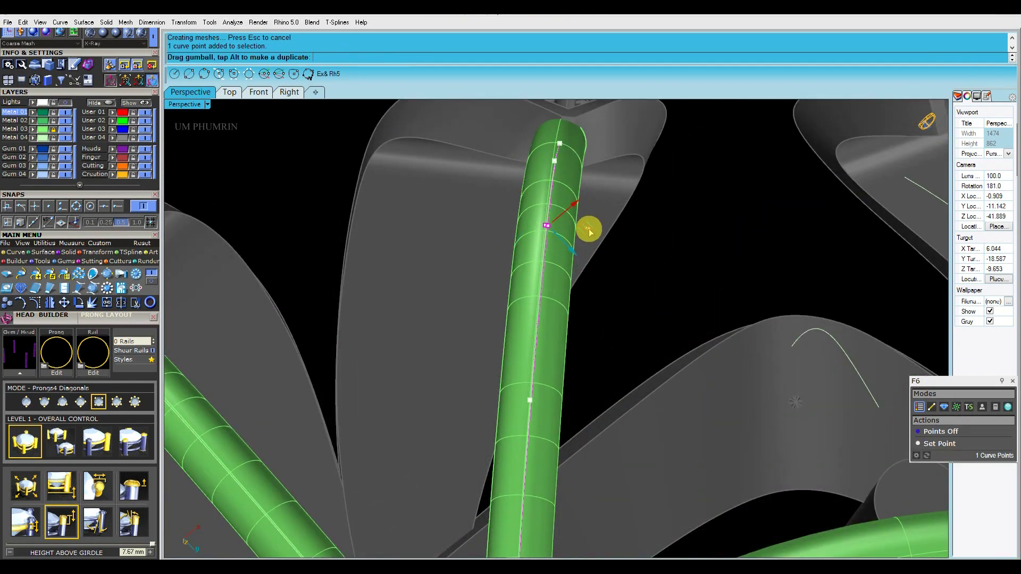
scroll(589, 230, down, 5)
right_drag(654, 266, 570, 271)
scroll(576, 208, up, 5)
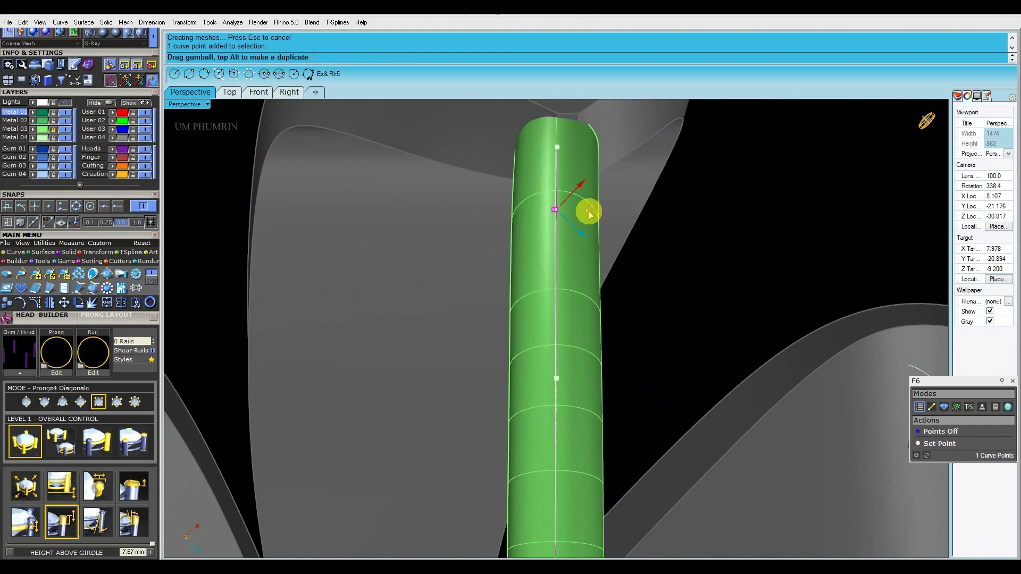
drag(589, 213, 594, 214)
scroll(686, 261, down, 8)
click(672, 287)
- Move the two inner-end control points of the outer petal's curve together to reposition where the pipe meets the back ring
right_drag(672, 287, 537, 340)
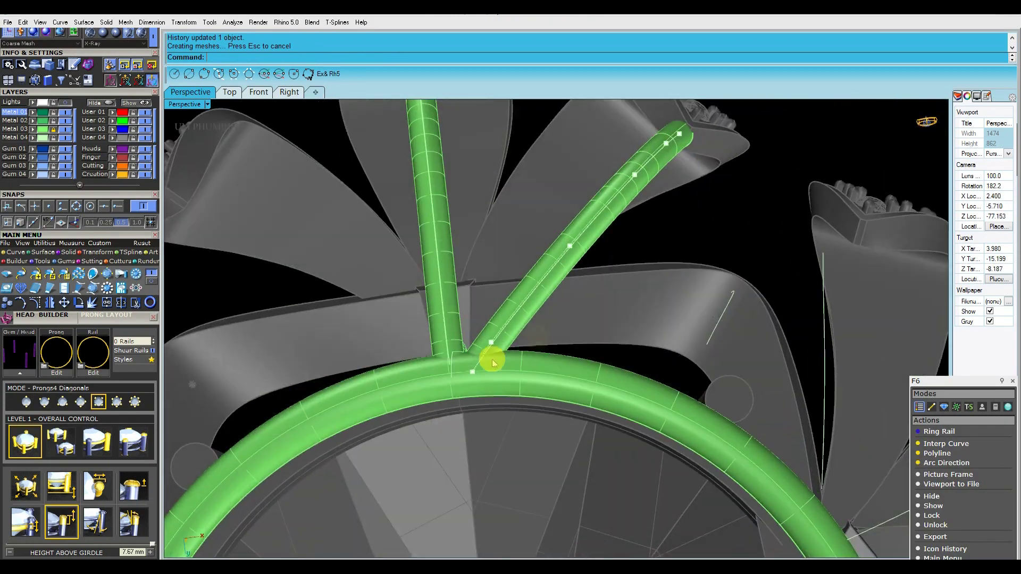
scroll(486, 354, up, 4)
drag(433, 317, 527, 394)
right_drag(566, 385, 451, 461)
ctrl+click(453, 402)
right_drag(453, 401, 523, 365)
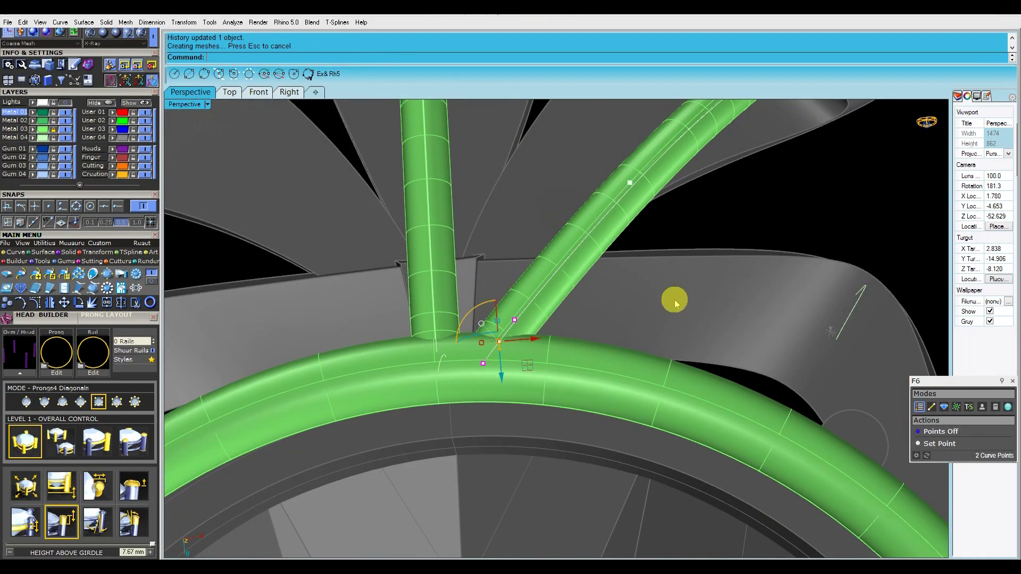
scroll(676, 311, down, 6)
click(679, 317)
- Adjust one more control point of the outer petal's curve to refine the pipe's sweep between ring and petal
right_drag(679, 317, 664, 341)
click(647, 299)
scroll(663, 321, up, 2)
drag(683, 301, 697, 301)
click(722, 301)
right_drag(722, 301, 615, 342)
click(615, 349)
click(757, 297)
click(756, 292)
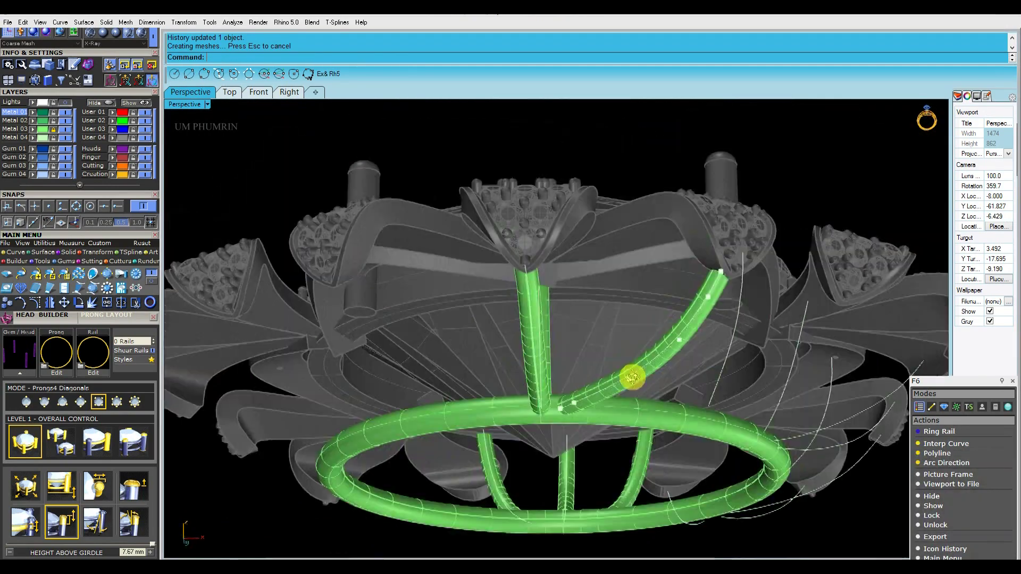
right_drag(631, 376, 646, 338)
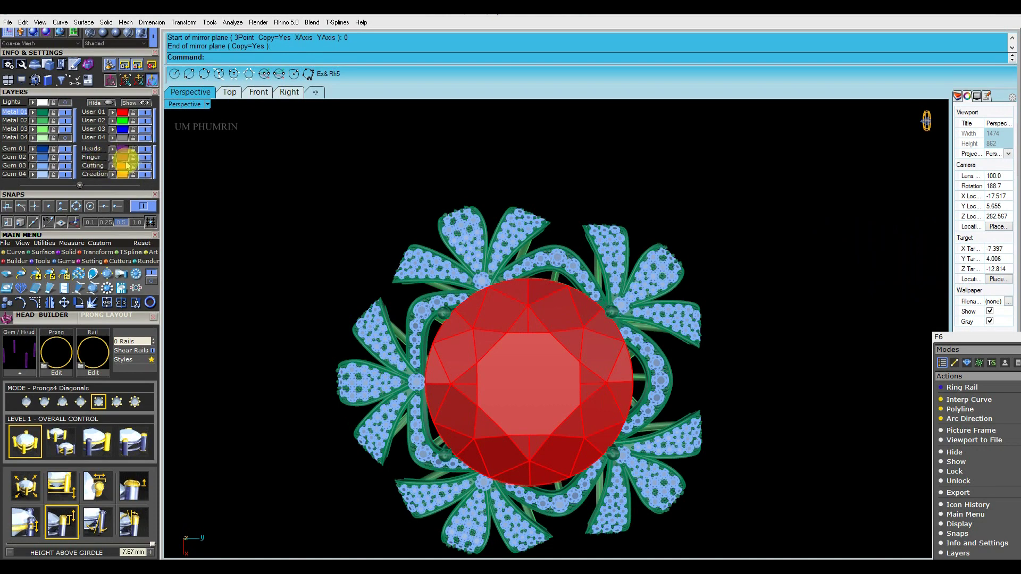
- Show the layers holding the leaf-shaped motif and the small prong-set gem, and reposition these parts beside the flower
click(78, 186)
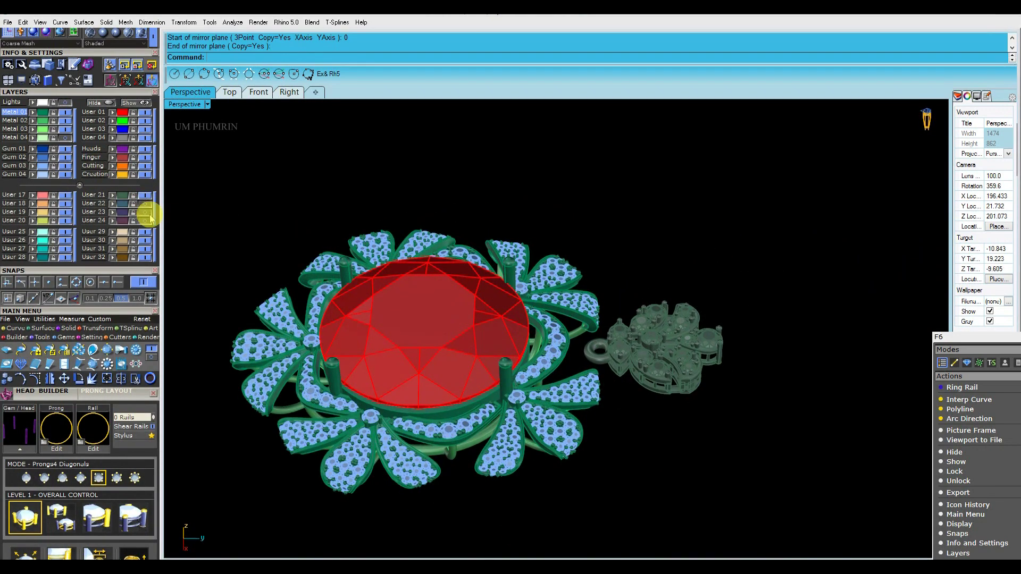
click(581, 340)
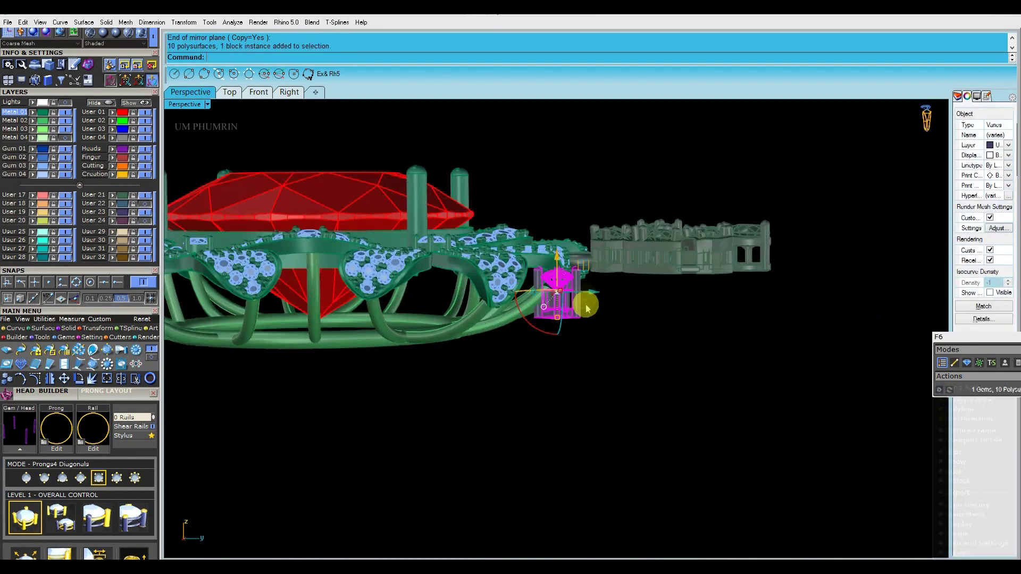
right_drag(643, 358, 631, 330)
scroll(679, 360, down, 5)
click(679, 360)
scroll(736, 367, up, 4)
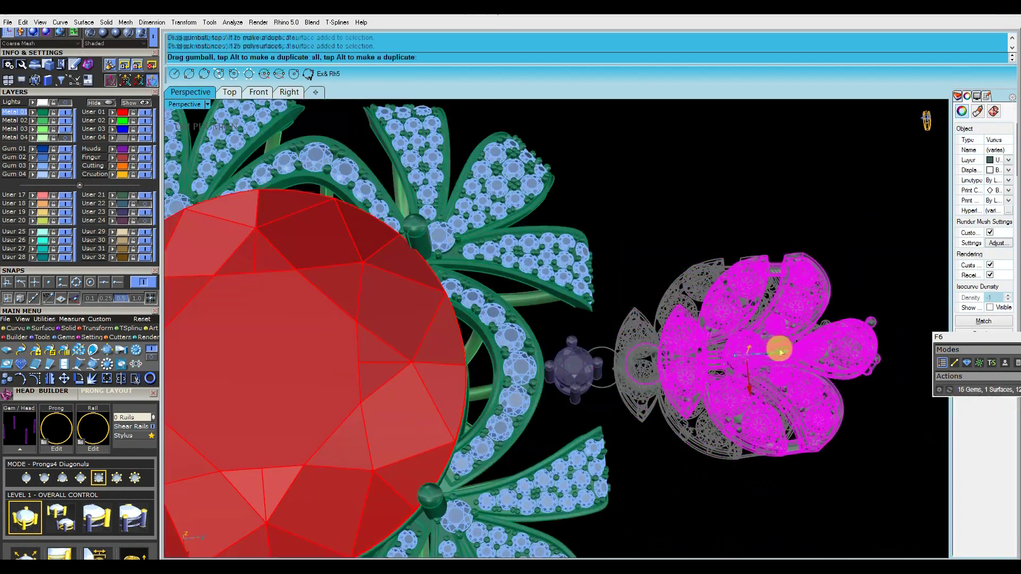
click(729, 485)
- Take the small prong-set gem out of the view and move the leaf-shaped motif against the flower's edge
right_drag(729, 485, 680, 414)
right_drag(581, 213, 620, 392)
scroll(581, 303, up, 4)
click(581, 303)
scroll(619, 378, up, 2)
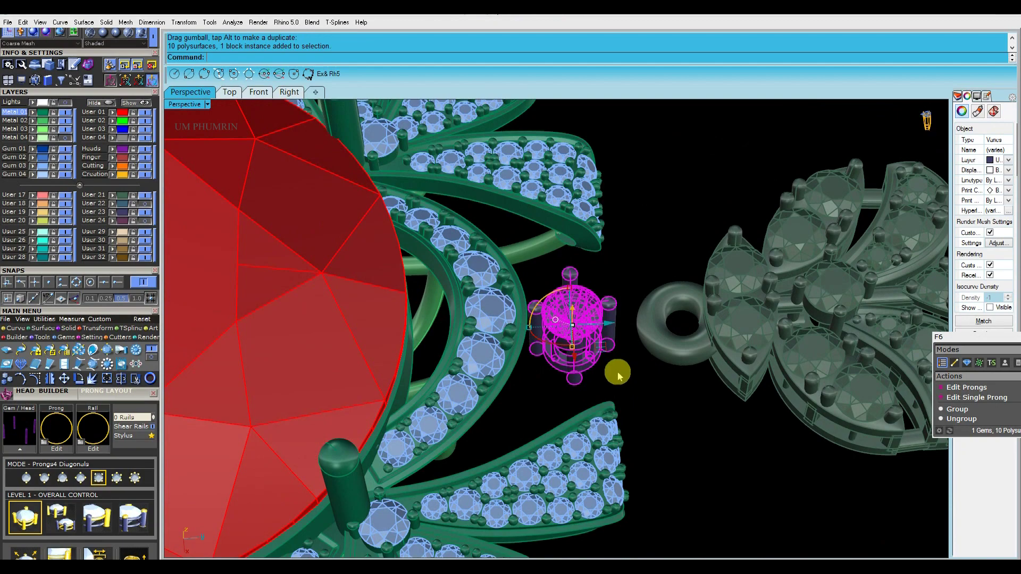
right_drag(604, 302, 632, 366)
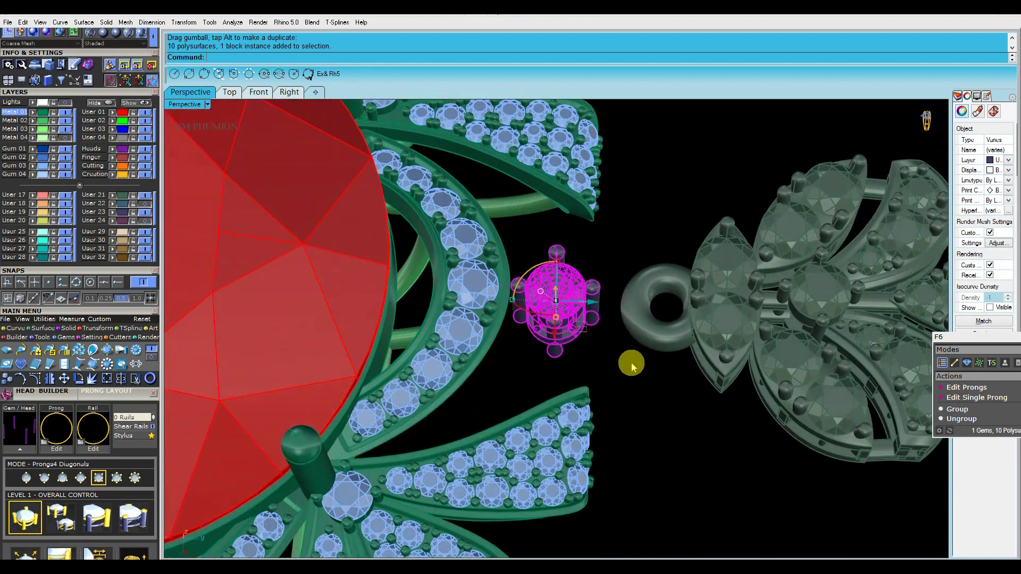
scroll(626, 372, down, 5)
click(668, 303)
right_drag(739, 448, 733, 342)
drag(734, 342, 616, 355)
click(711, 412)
right_drag(712, 412, 691, 445)
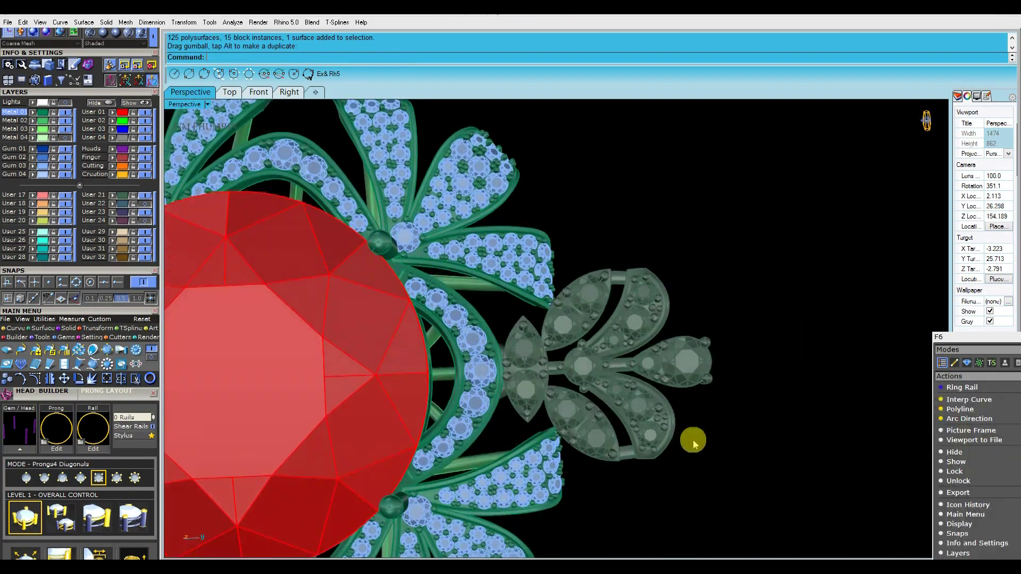
- Delete the support pipe on the flower's back that runs from the back ring to the motif's loop
scroll(579, 358, up, 6)
right_drag(579, 358, 658, 352)
scroll(626, 390, up, 5)
scroll(658, 352, down, 2)
click(658, 353)
click(585, 391)
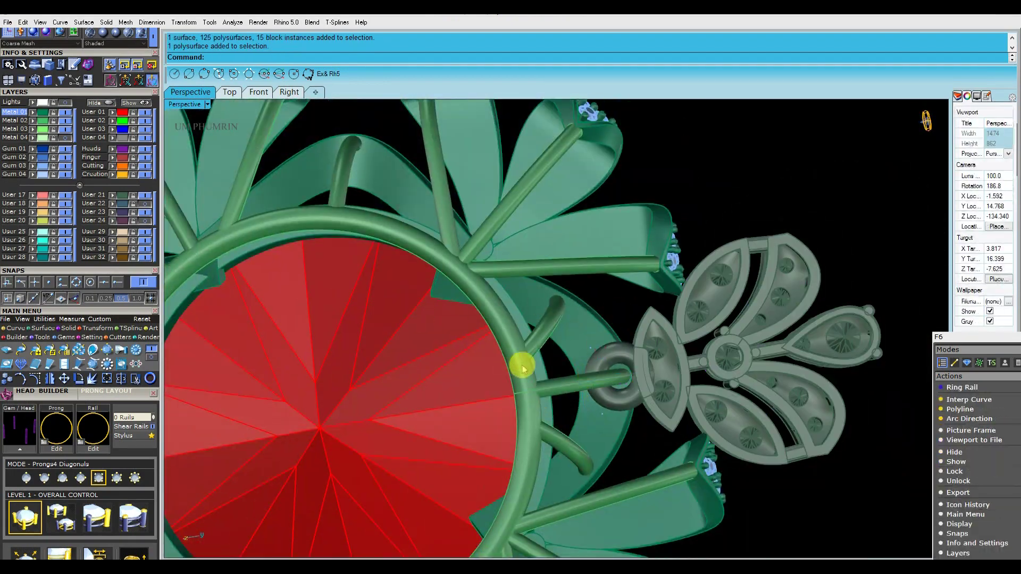
key(Delete)
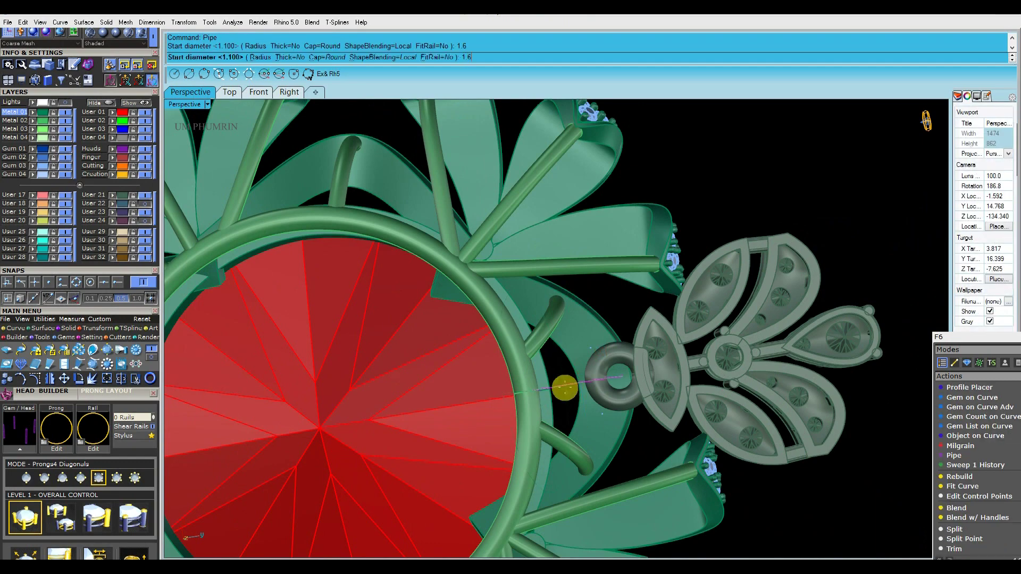
- Create a round-capped pipe of 1.6 mm diameter along the exposed support curve and inspect it with the motif hidden
click(565, 391)
right_drag(565, 391, 638, 365)
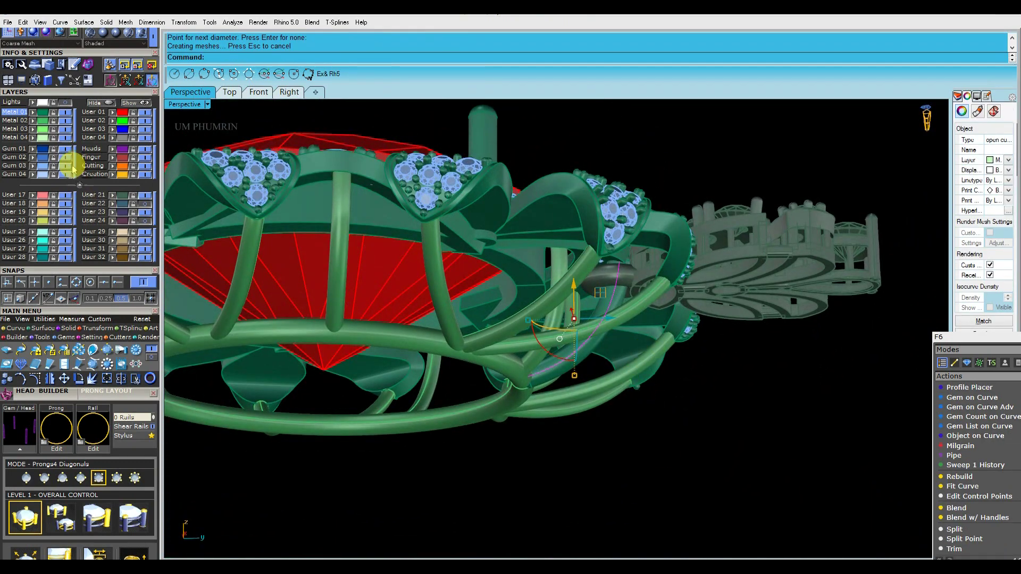
click(775, 246)
right_drag(775, 246, 715, 290)
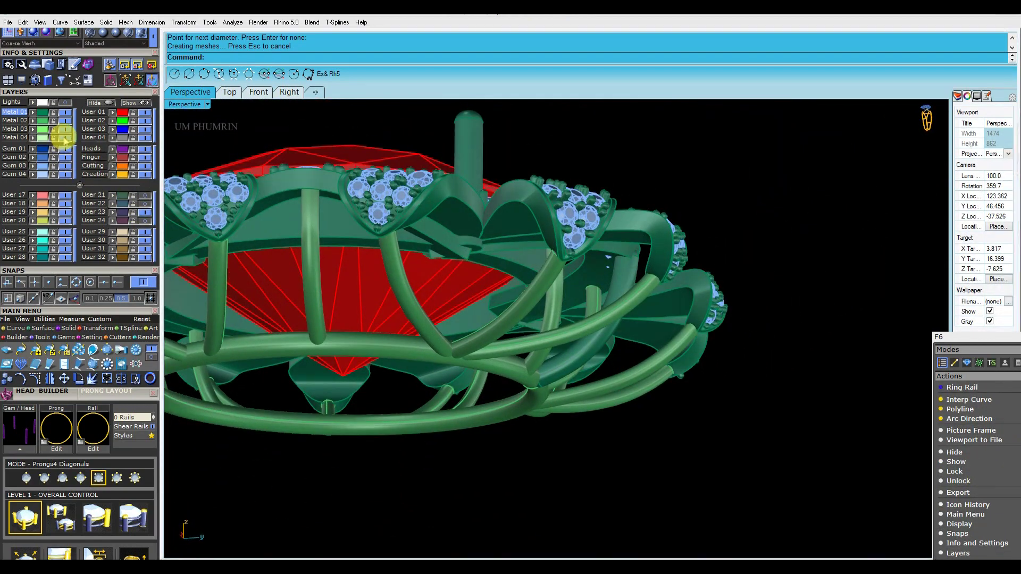
right_drag(600, 307, 600, 330)
click(599, 330)
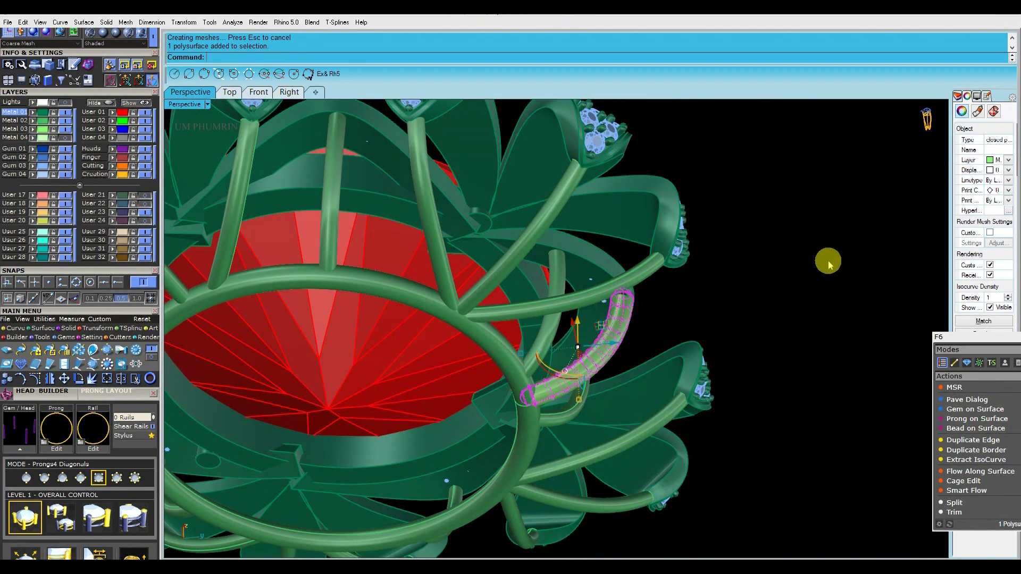
key(ctrl+a)
click(786, 278)
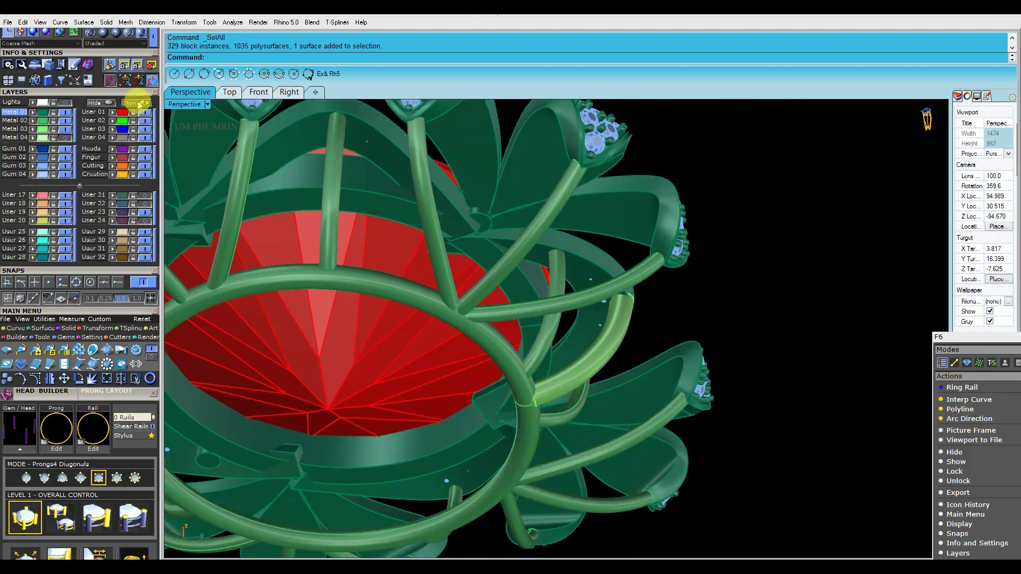
- Show the leaf-shaped motif again, move it outward away from the flower and assign it to the Metal 01 layer
scroll(752, 317, down, 3)
right_drag(752, 317, 159, 199)
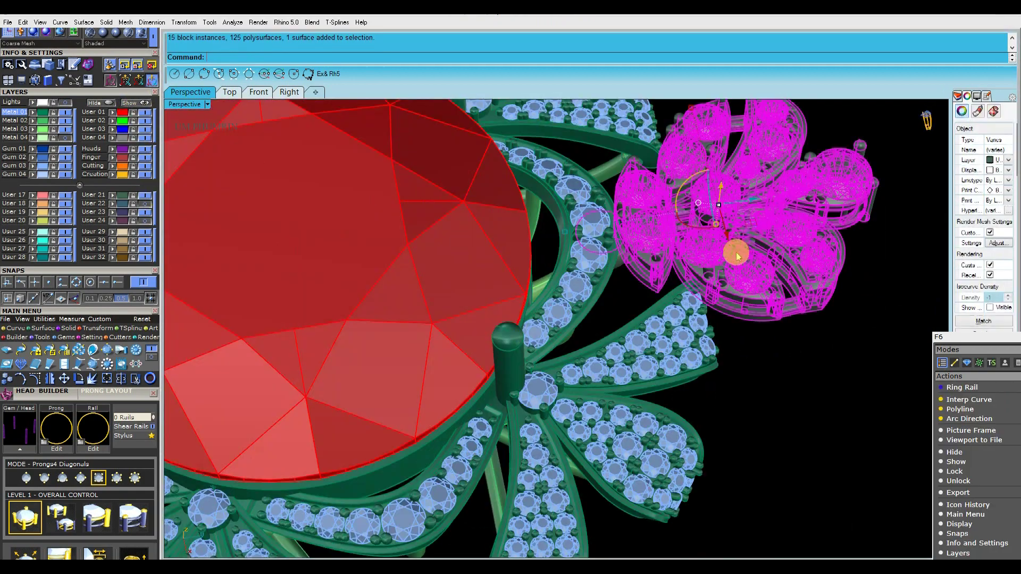
shift+right_drag(751, 235, 637, 345)
drag(634, 313, 744, 302)
click(34, 112)
click(572, 177)
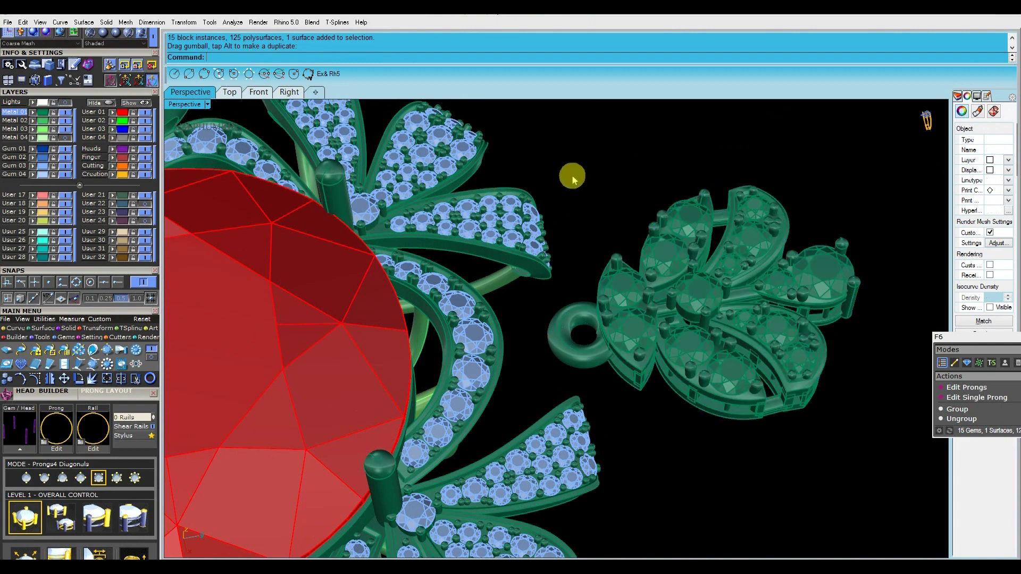
scroll(603, 197, down, 2)
text(SelBlockInstance)
key(Return)
ctrl+drag(577, 167, 318, 272)
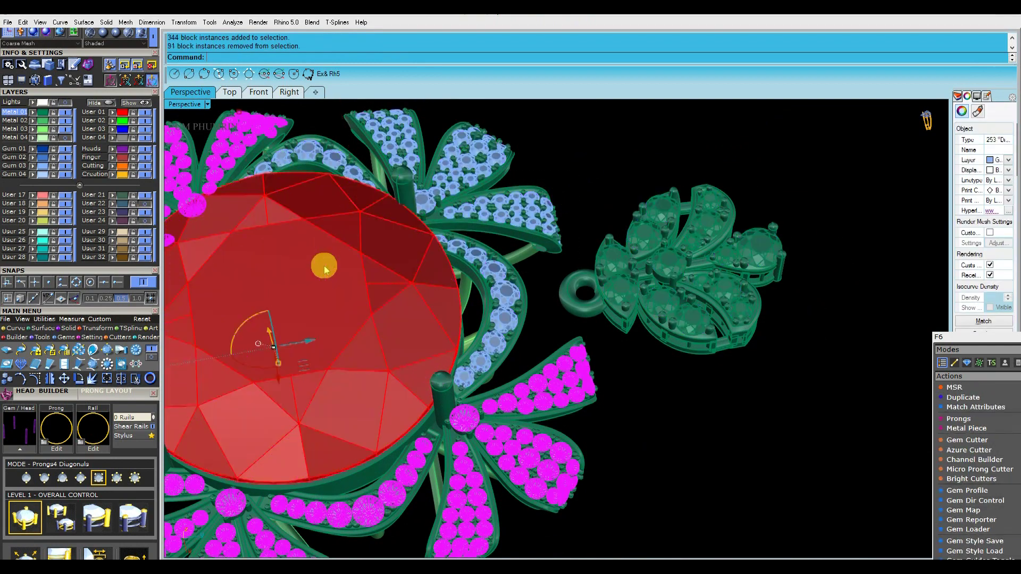
click(621, 279)
click(610, 209)
- Select all gem block instances except the large centre gem and assign them to the light-blue gem layer
text(SelBlockInstance)
key(Return)
ctrl+click(340, 276)
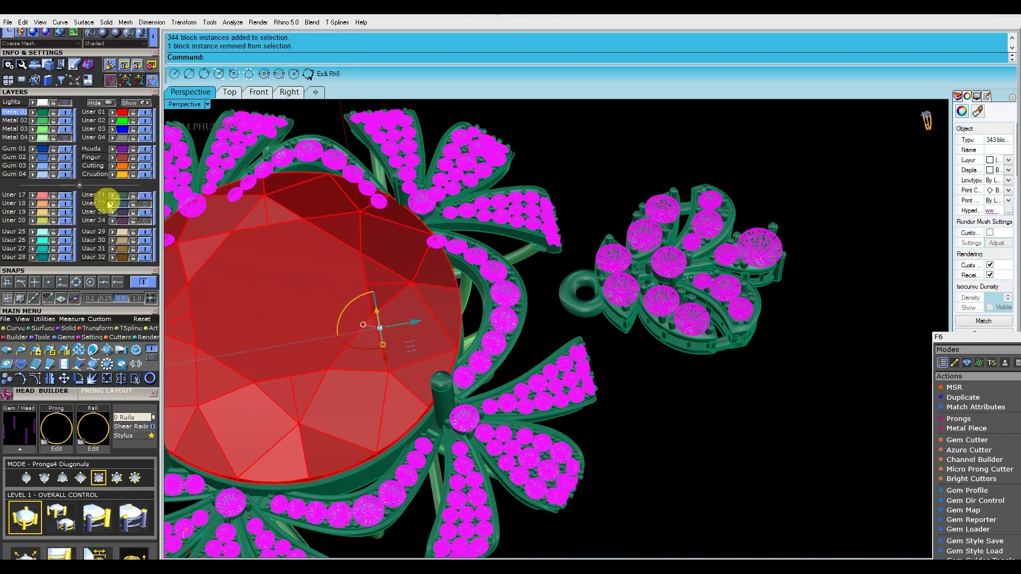
click(543, 149)
- Select the 1.6 mm support pipe at the back and shift its position relative to the back ring
right_drag(595, 183, 599, 214)
scroll(426, 365, up, 3)
click(409, 392)
scroll(410, 392, up, 2)
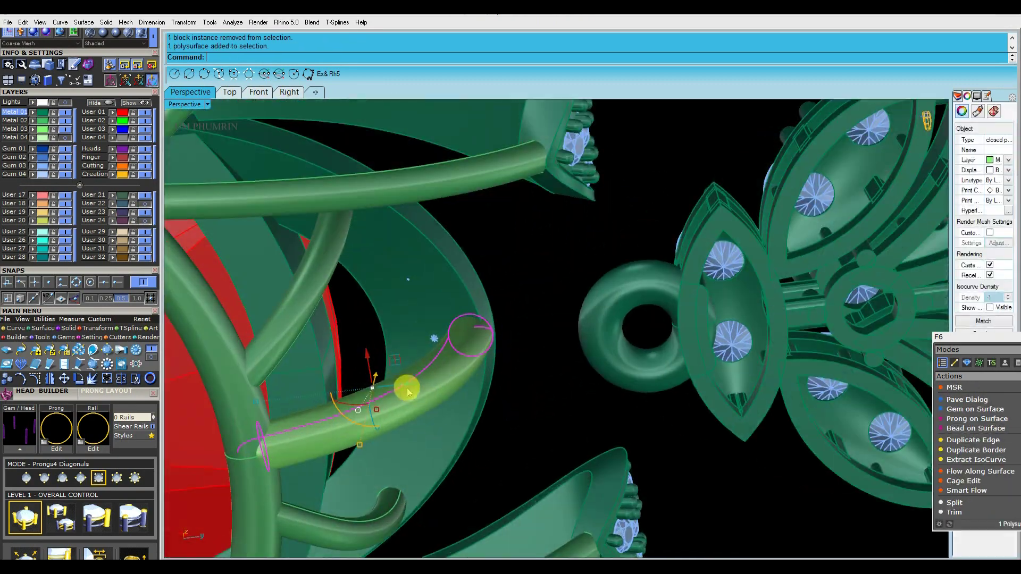
scroll(558, 346, down, 5)
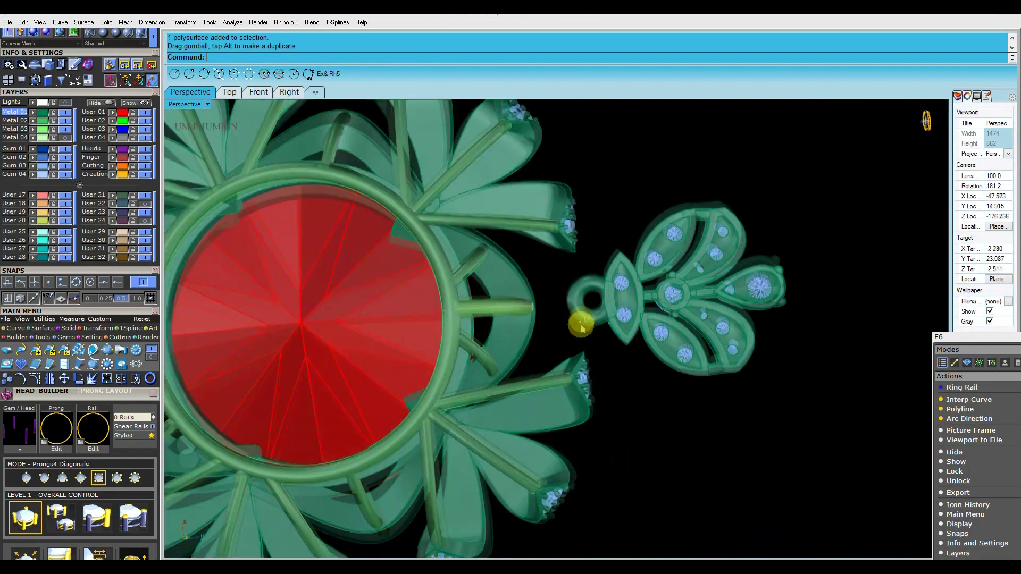
- Move the leaf-shaped motif back toward the flower so its loop hooks around the end of the 1.6 mm support pipe
click(229, 92)
scroll(529, 287, down, 5)
click(513, 201)
scroll(513, 200, up, 6)
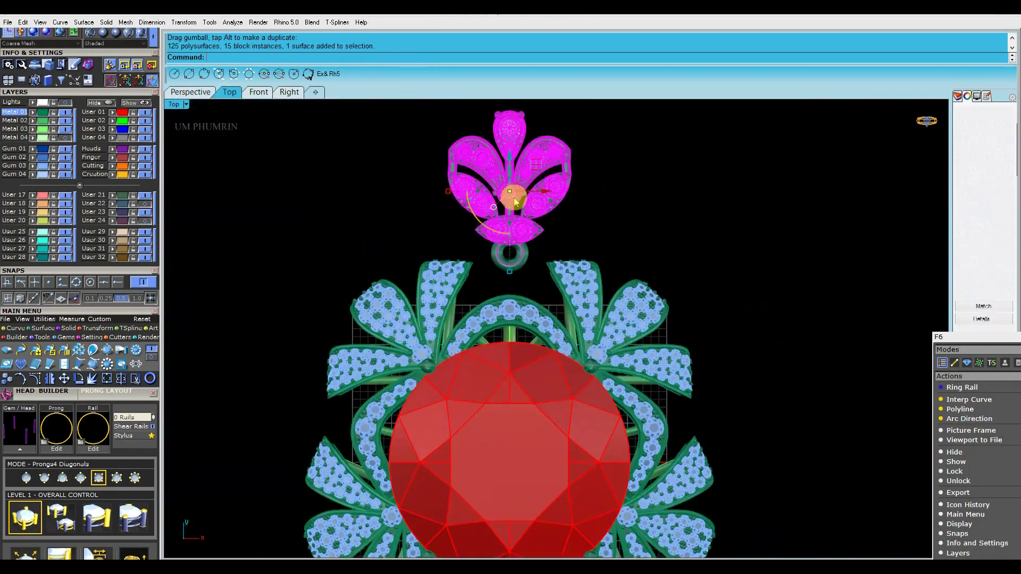
click(190, 92)
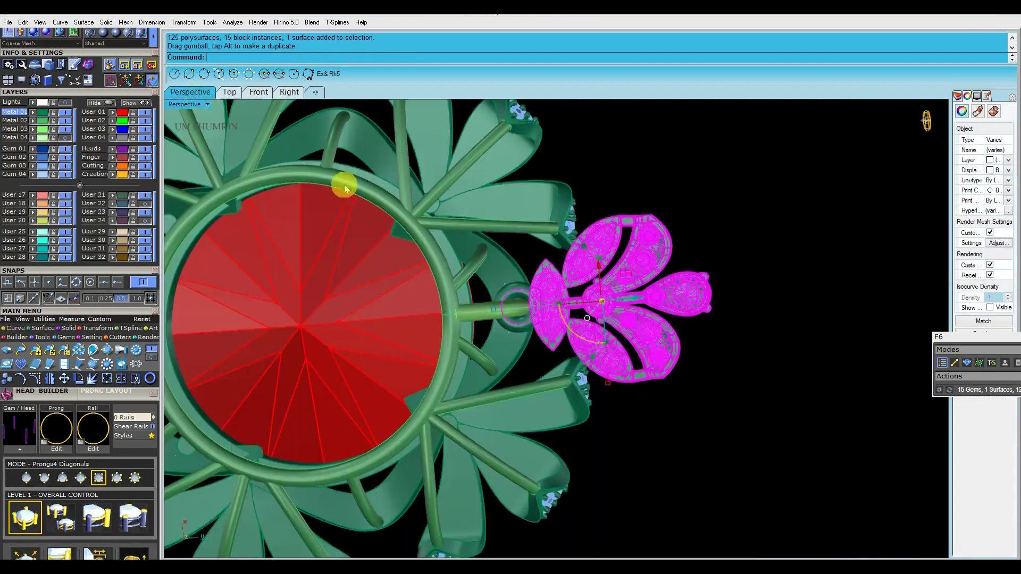
scroll(551, 301, up, 4)
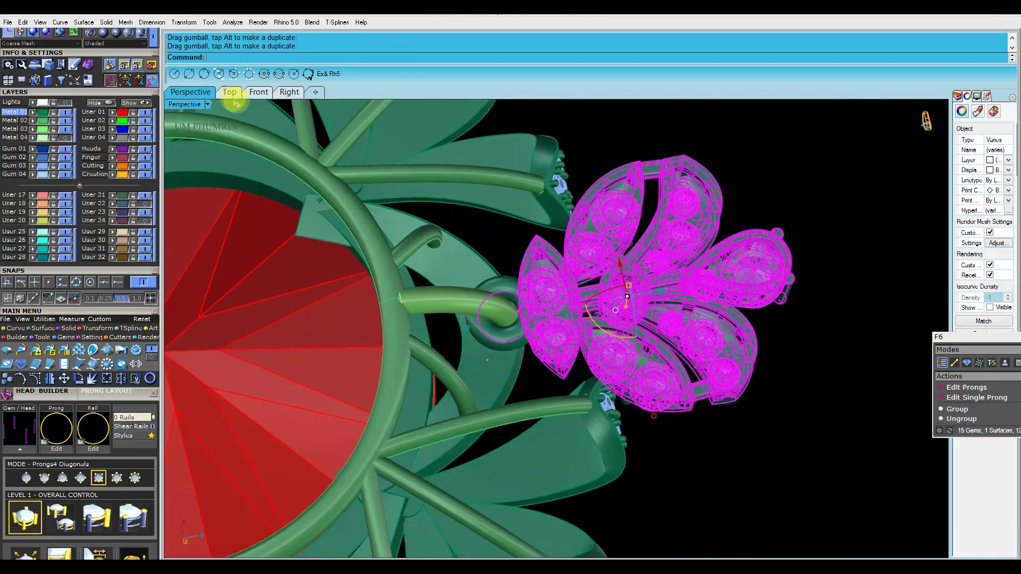
click(229, 91)
click(689, 296)
scroll(689, 295, down, 3)
scroll(630, 228, up, 5)
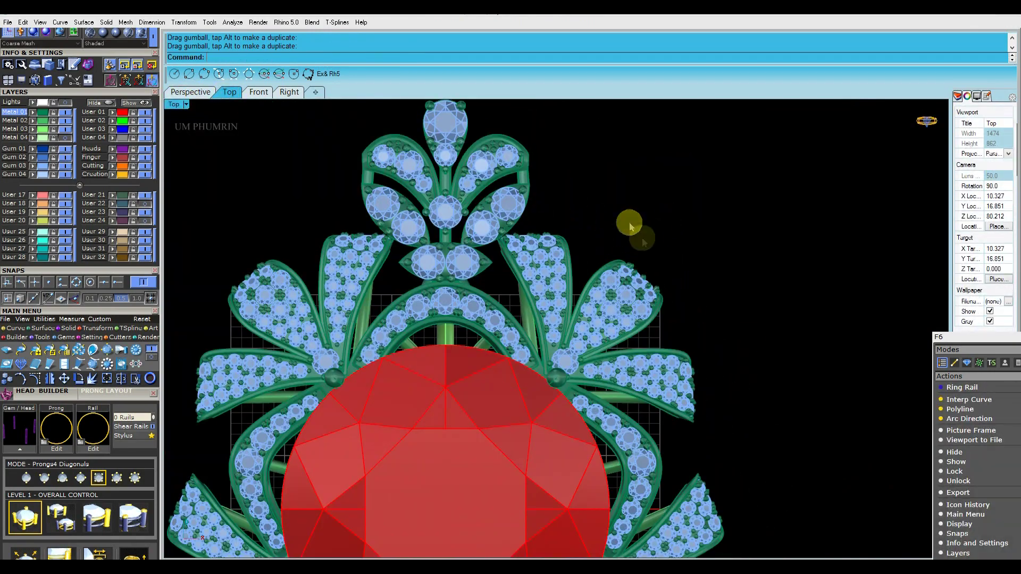
- Select the upper-right three-petal cluster with its gems and curves and rotate it slightly clockwise about its base bead
drag(671, 351, 671, 349)
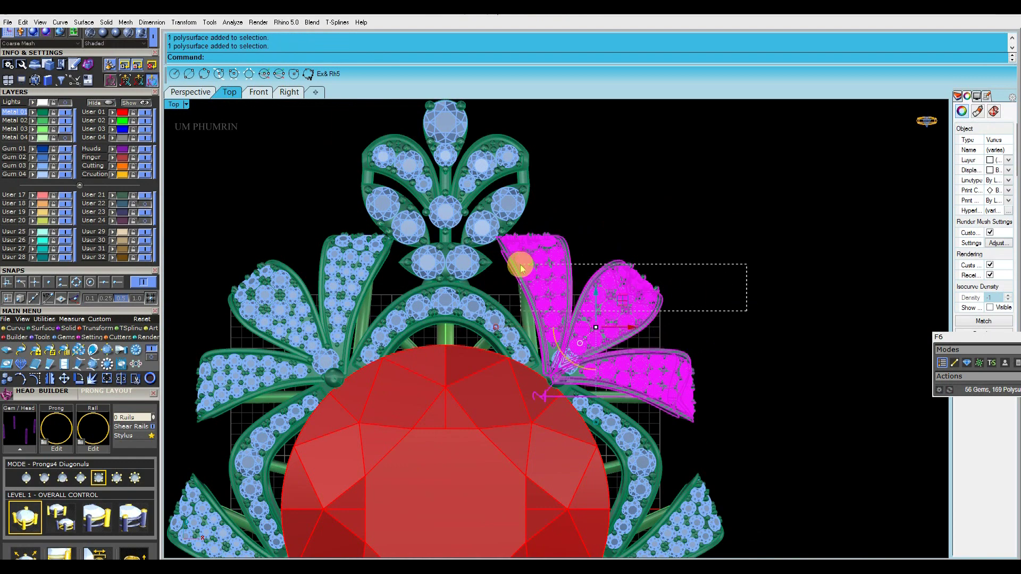
shift+drag(521, 265, 522, 265)
scroll(562, 262, down, 3)
click(638, 288)
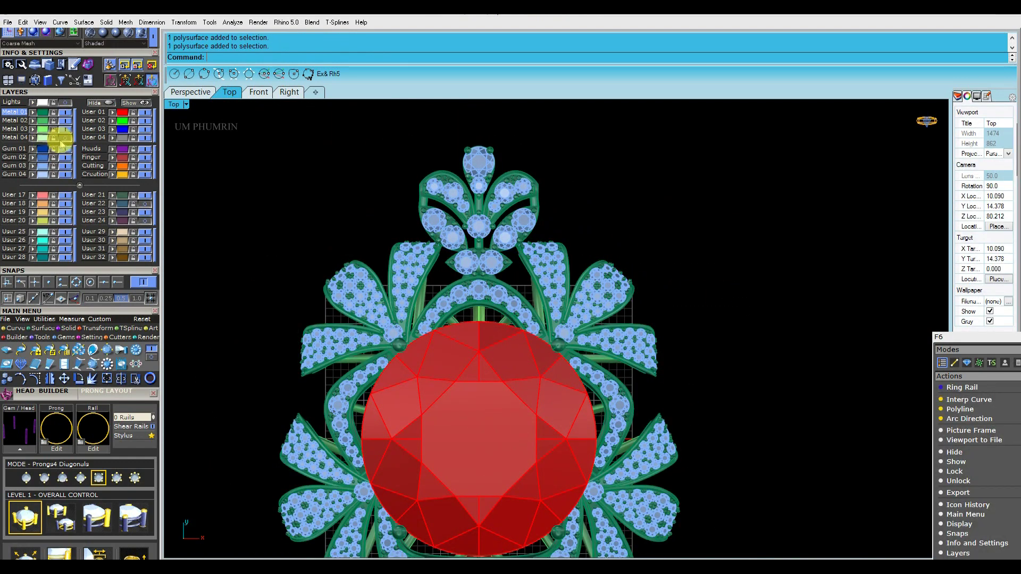
drag(603, 276, 605, 276)
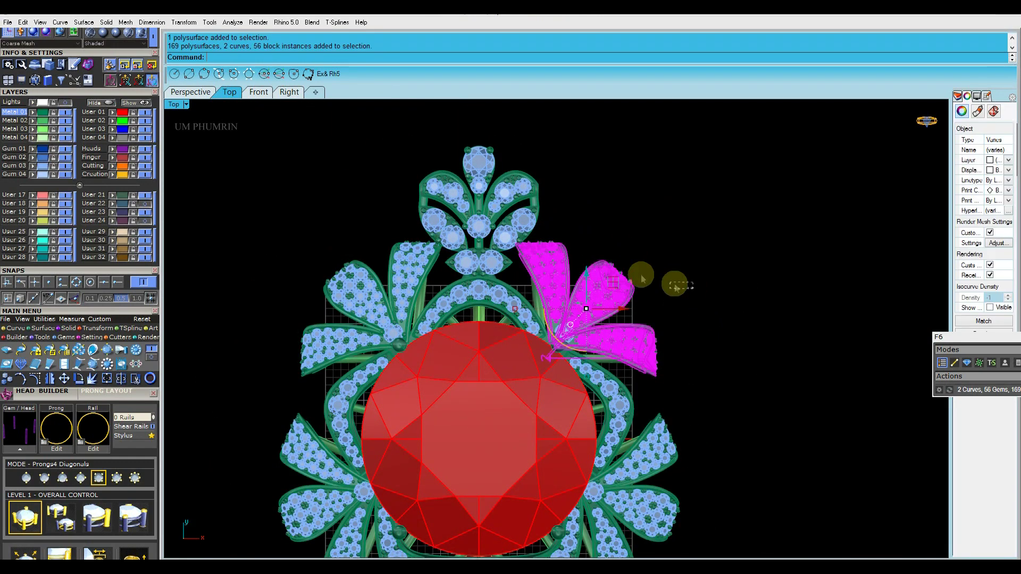
scroll(559, 260, up, 2)
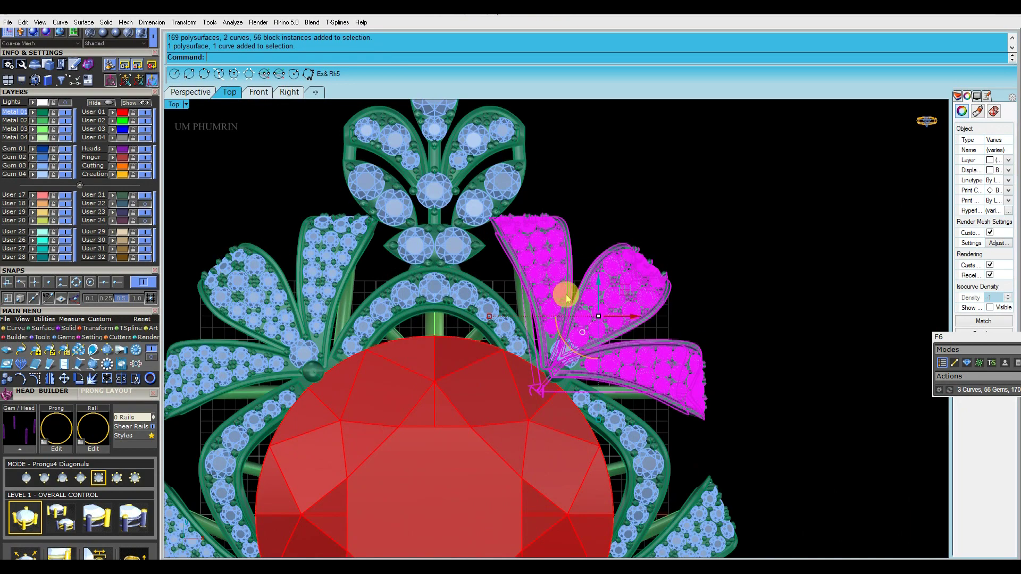
right_drag(596, 304, 586, 296)
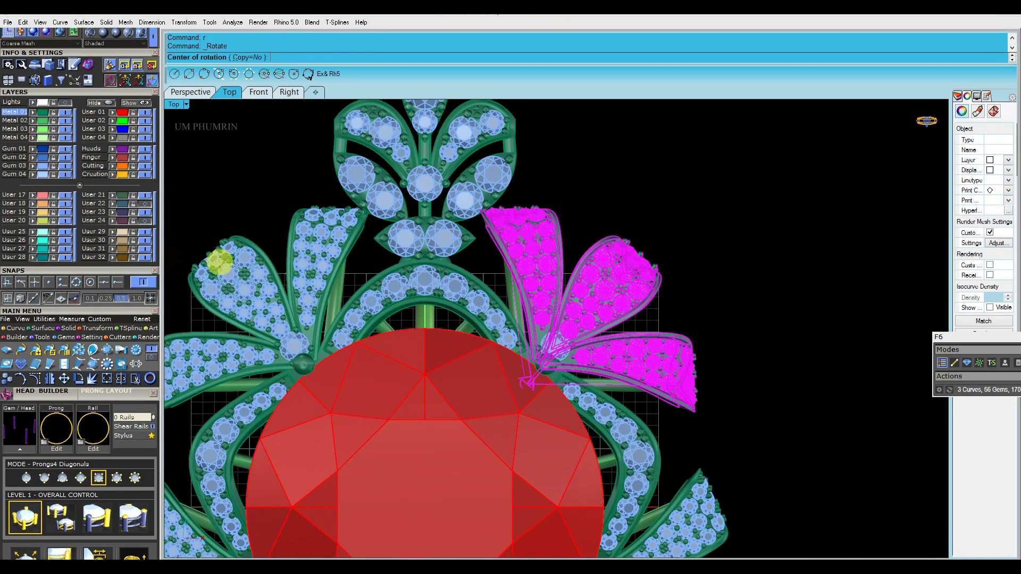
click(544, 360)
scroll(572, 179, up, 2)
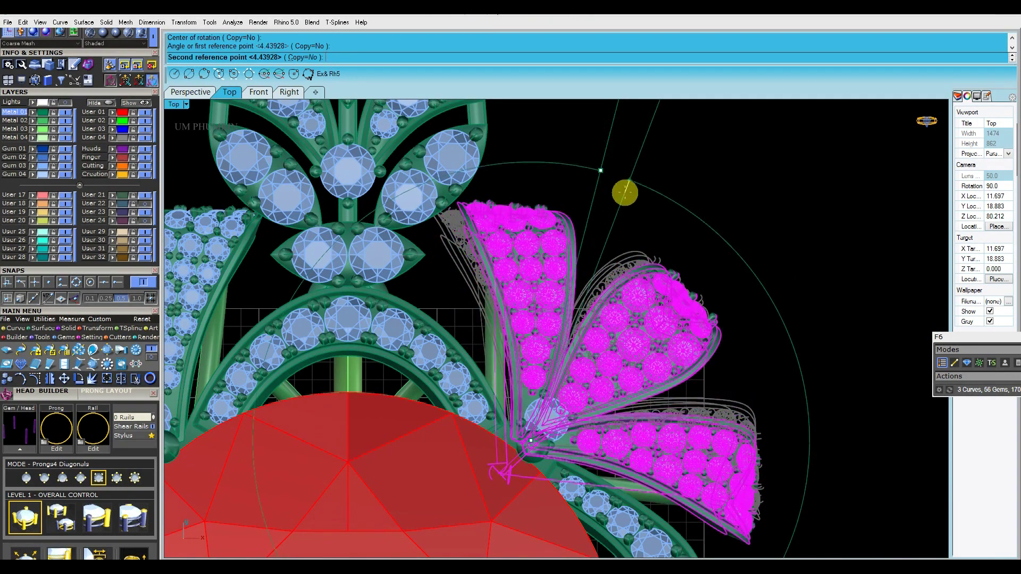
scroll(624, 193, down, 6)
scroll(623, 194, up, 3)
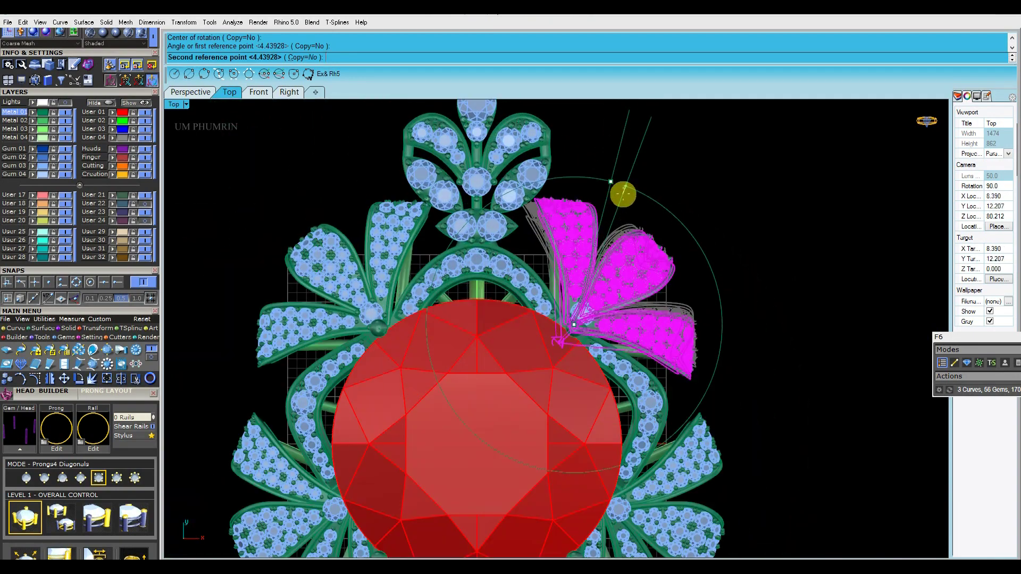
scroll(619, 193, up, 3)
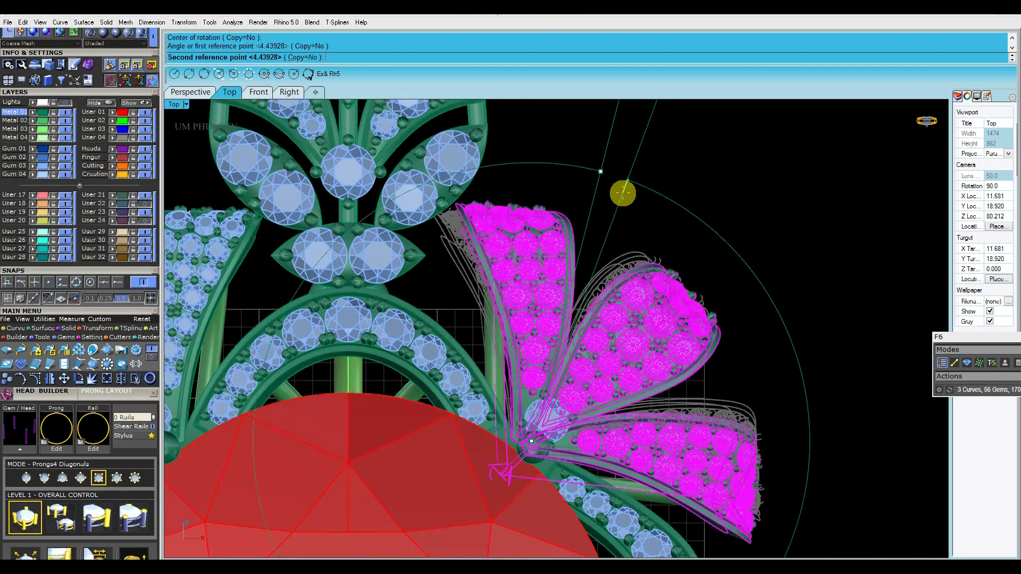
click(621, 193)
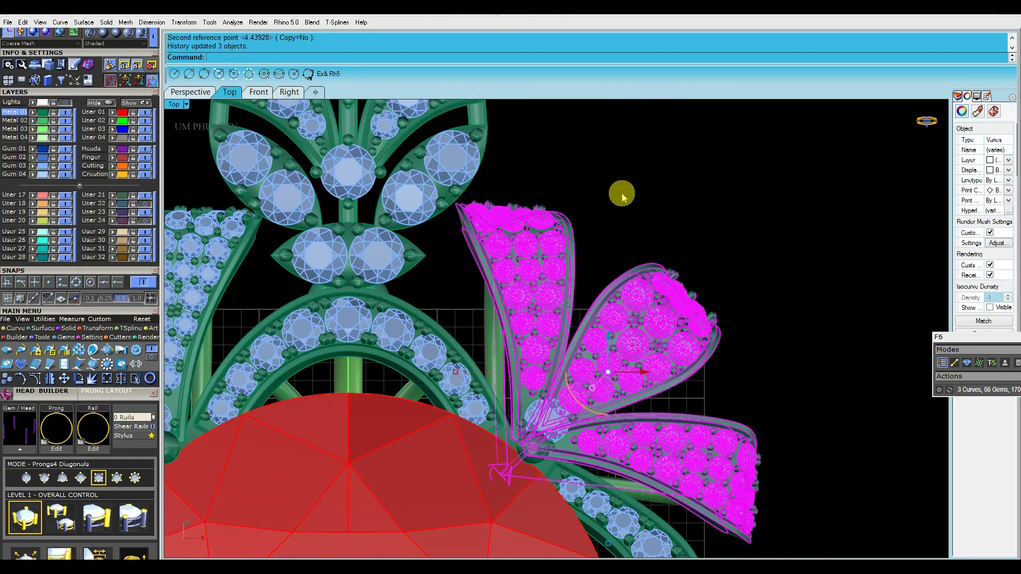
- Group all parts of the rotated upper-right petal cluster
scroll(625, 213, down, 4)
text(g)
scroll(425, 253, up, 2)
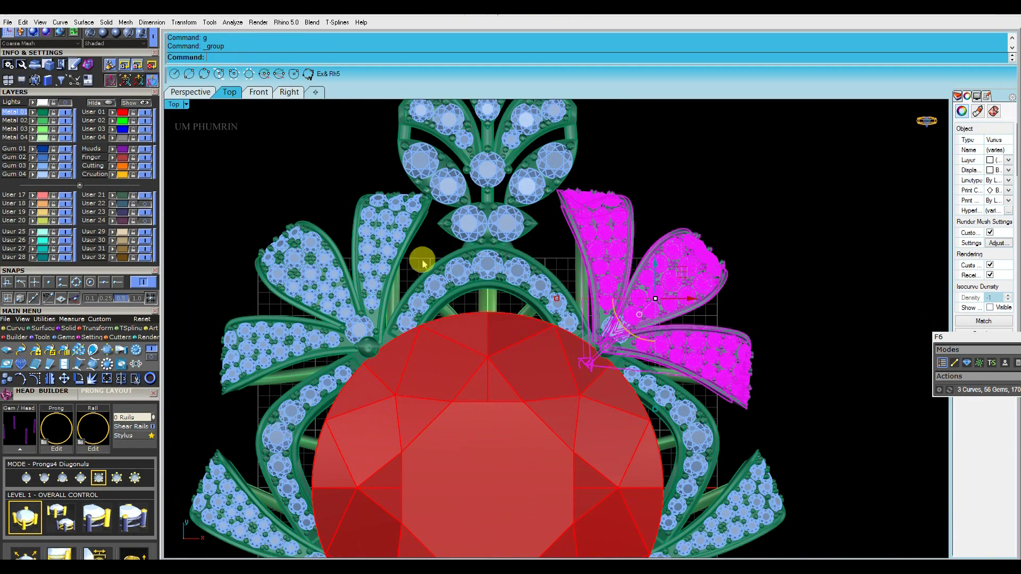
- Delete the old upper-left petal cluster together with the leftover piece that remains beneath it
click(318, 223)
key(Delete)
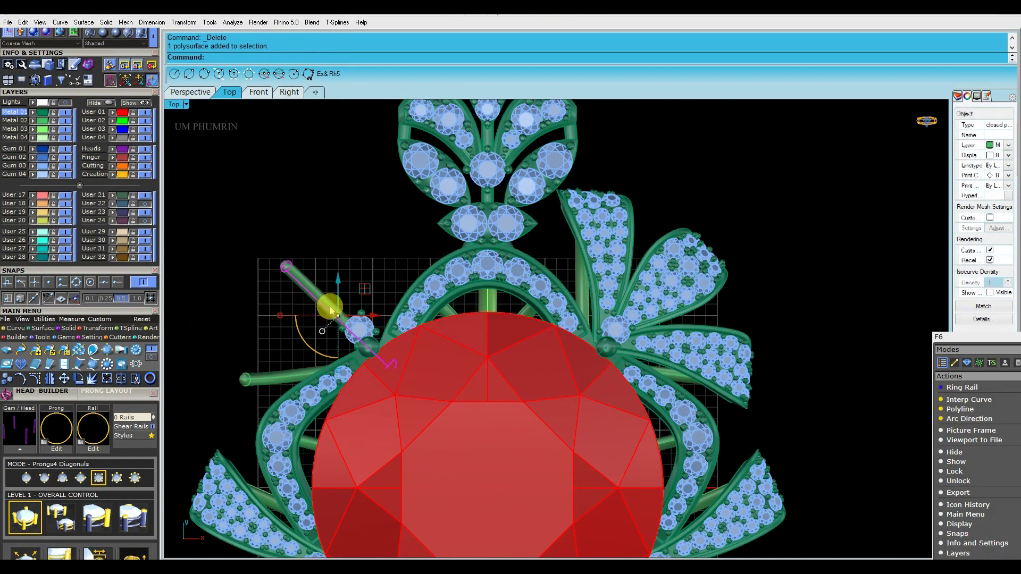
key(Delete)
scroll(426, 296, down, 3)
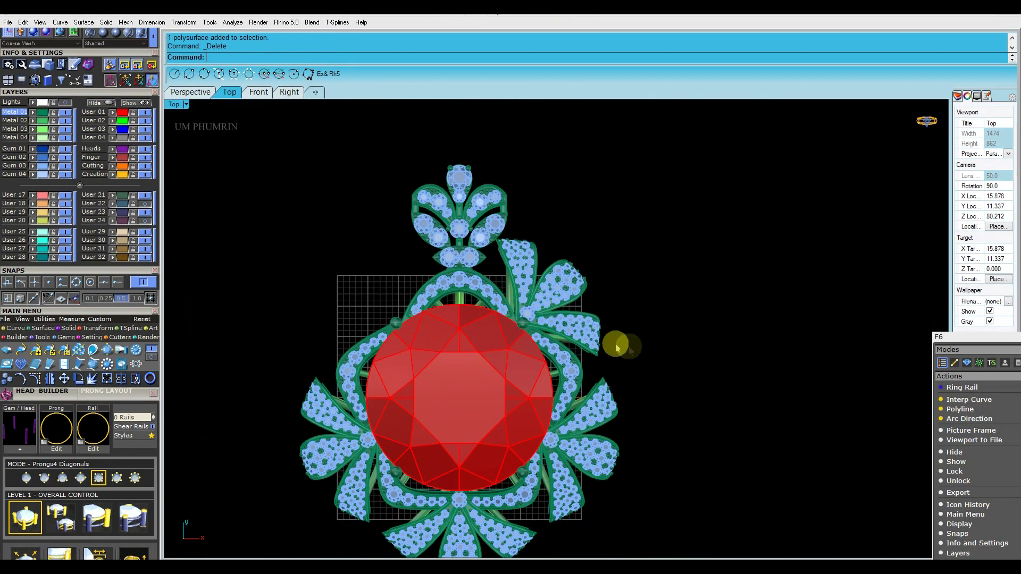
- Mirror the rotated upper-right petal cluster to the upper-left side of the pendant
click(572, 297)
scroll(571, 298, up, 4)
drag(674, 329, 566, 279)
drag(497, 237, 506, 239)
scroll(546, 257, down, 3)
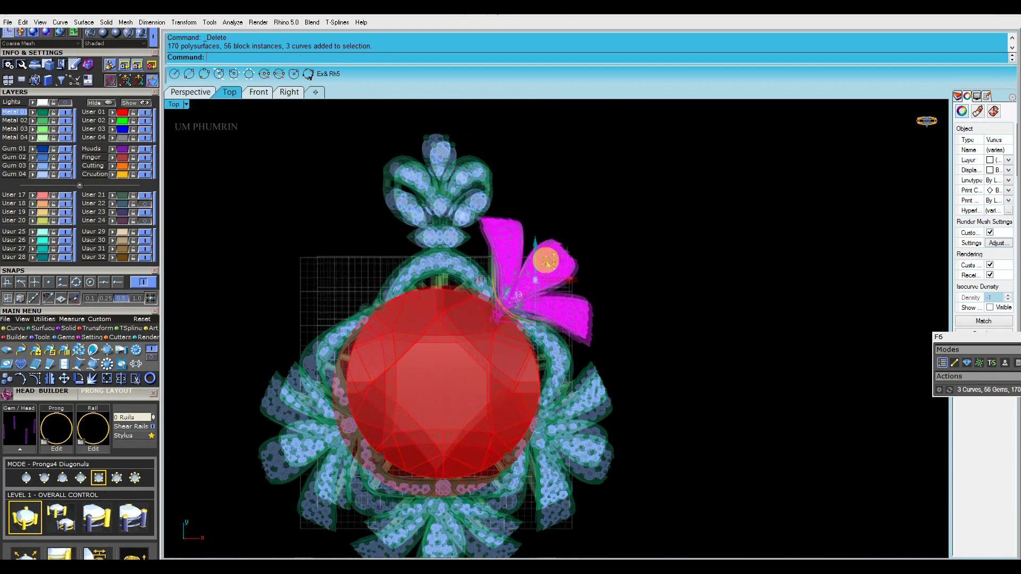
scroll(548, 266, up, 2)
text(g)
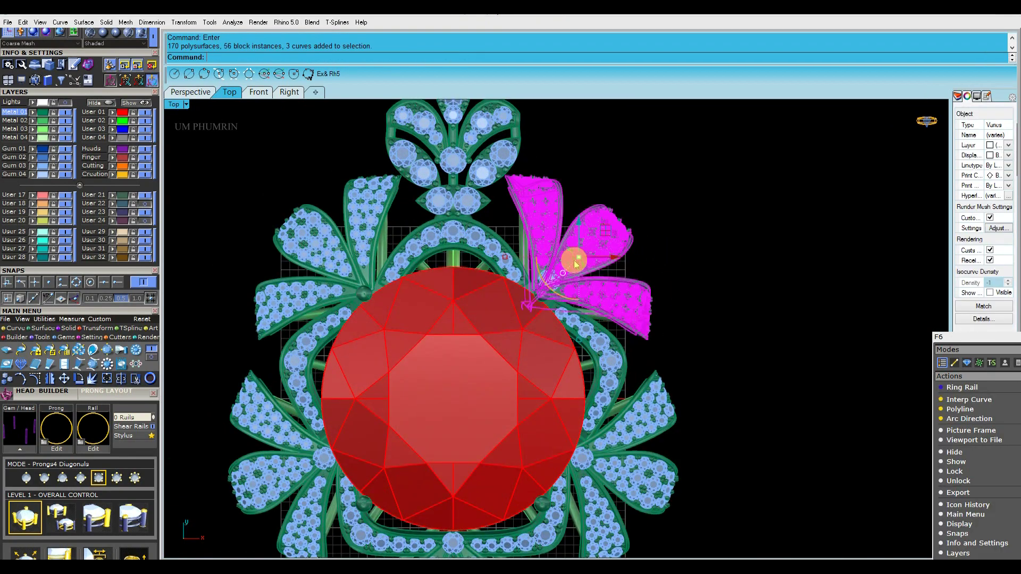
- Add the base gem and its prongs to the selected upper-right petal cluster and shift everything slightly along the cluster's diagonal axis
scroll(569, 258, up, 4)
shift+click(544, 293)
scroll(544, 282, up, 4)
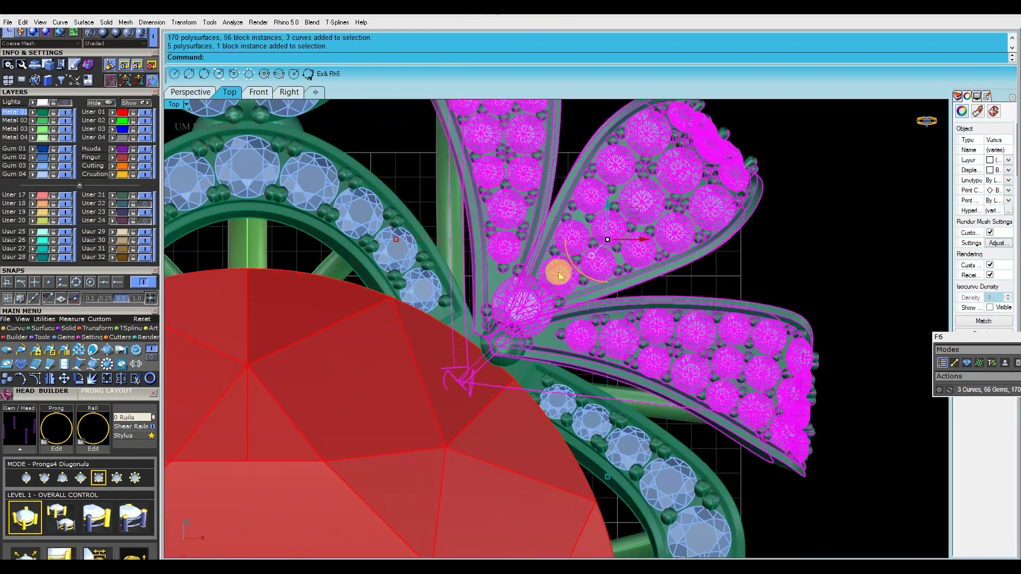
drag(636, 217, 606, 230)
scroll(606, 229, down, 2)
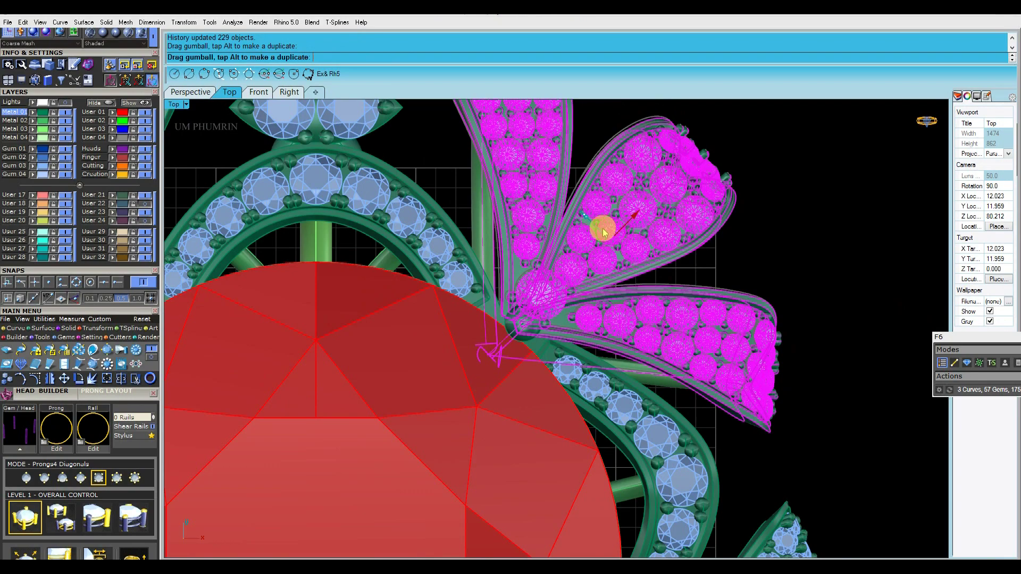
scroll(606, 233, down, 7)
- Delete the upper-left petal cluster and its base gem so that side is empty
key(Escape)
scroll(340, 170, up, 3)
scroll(428, 228, up, 2)
click(430, 229)
key(Delete)
- Select the upper-right petal cluster with its base gem and prongs and mirror a copy across the Y axis
click(705, 309)
shift+click(706, 310)
scroll(702, 292, up, 6)
scroll(700, 286, down, 4)
key(ctrl+m)
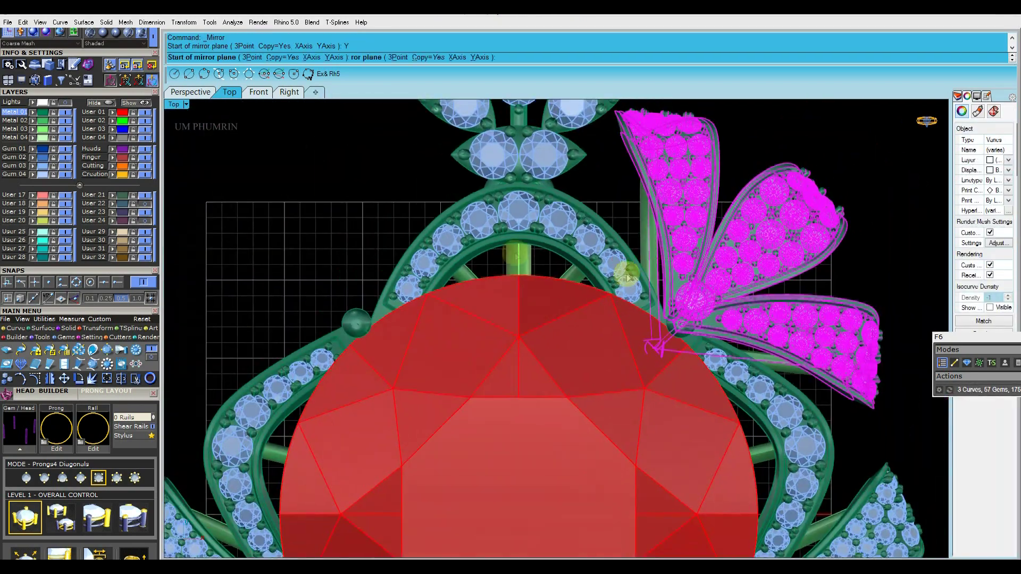
key(Escape)
- Check the completed pendant from several angles in the perspective view and save the file
click(191, 92)
right_drag(675, 250, 597, 367)
scroll(600, 372, down, 6)
right_drag(661, 353, 587, 403)
scroll(531, 426, down, 2)
scroll(531, 426, up, 6)
scroll(565, 407, down, 3)
key(ctrl+s)
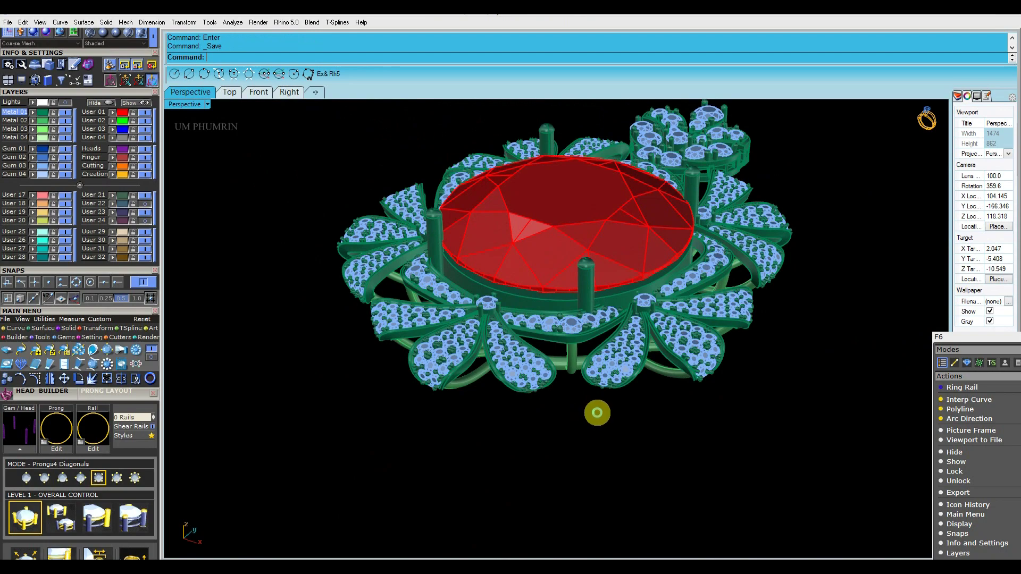
right_drag(605, 433, 340, 340)
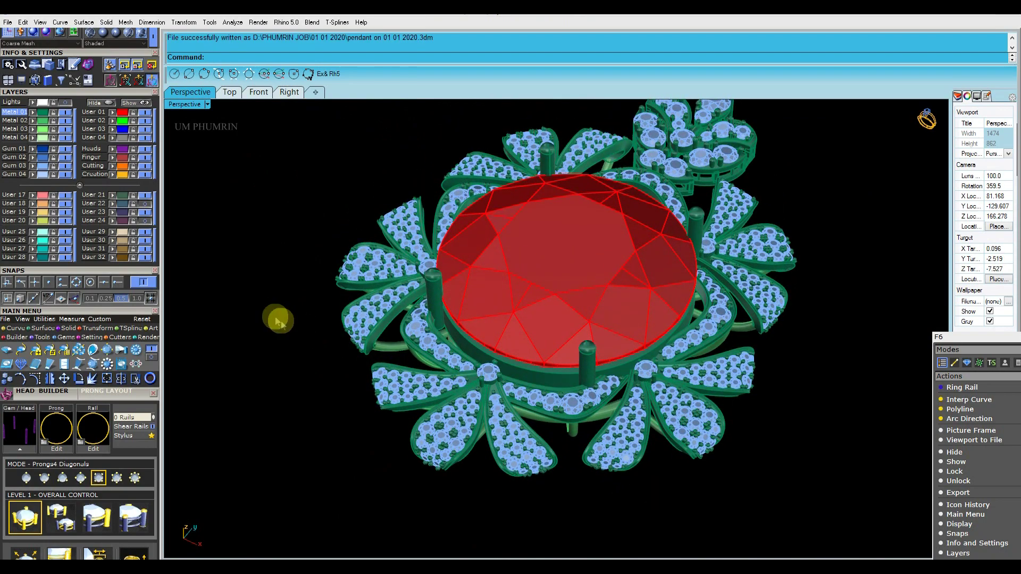
- Turn off the User 01 layer to hide the large centre gem and expose the setting ring
click(149, 115)
right_drag(622, 335, 558, 325)
scroll(633, 294, up, 4)
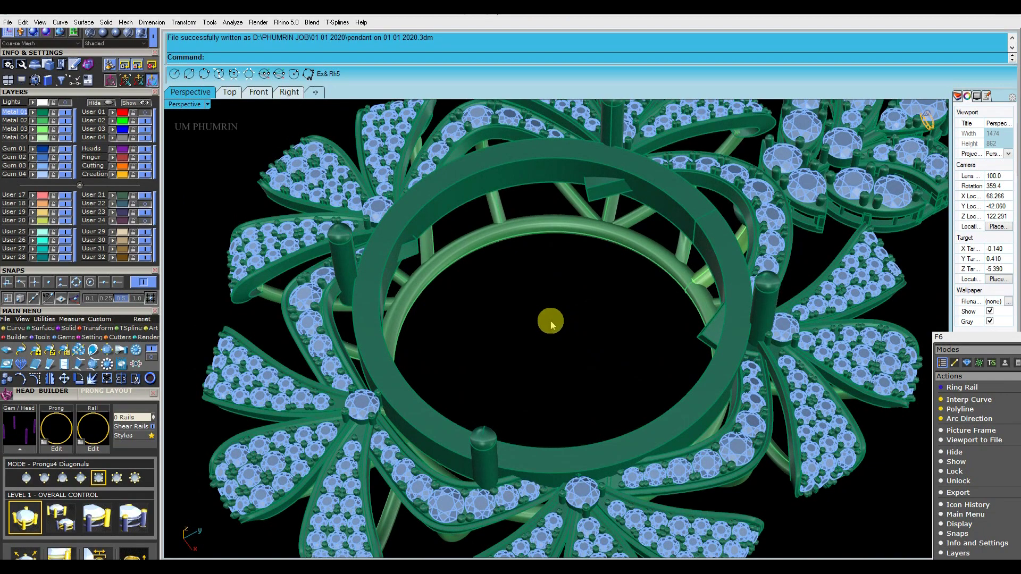
- Extrude the setting ring's circular edge vertically into an open cylindrical surface
right_click(421, 432)
scroll(421, 432, down, 5)
right_drag(423, 425, 456, 262)
click(492, 210)
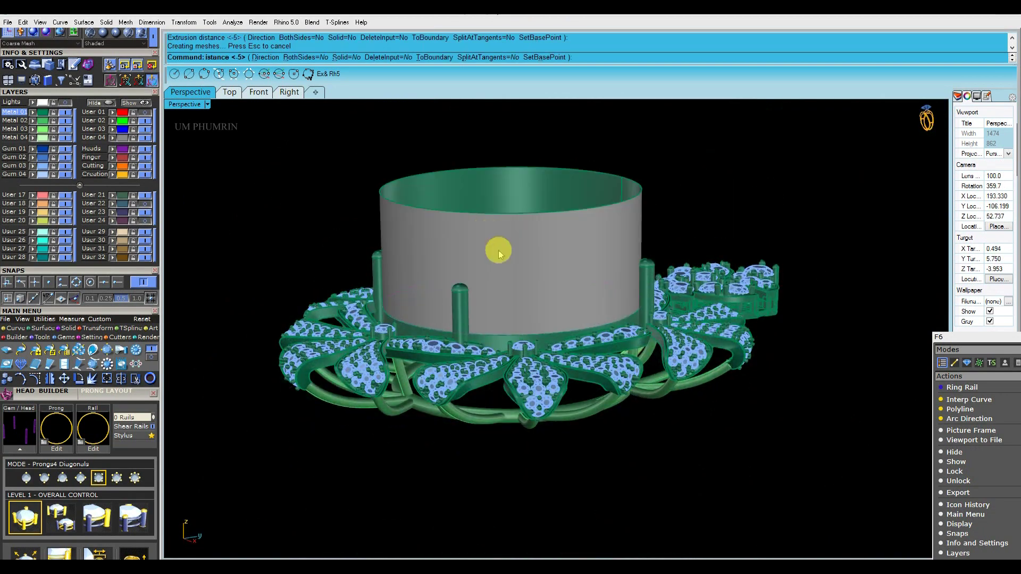
- Move the cylindrical surface down through the setting ring and flip its surface direction
click(500, 251)
right_drag(501, 221, 515, 242)
scroll(514, 242, up, 2)
drag(525, 287, 525, 291)
right_drag(524, 237, 508, 362)
key(ctrl+f)
scroll(473, 266, up, 5)
shift+drag(398, 203, 420, 215)
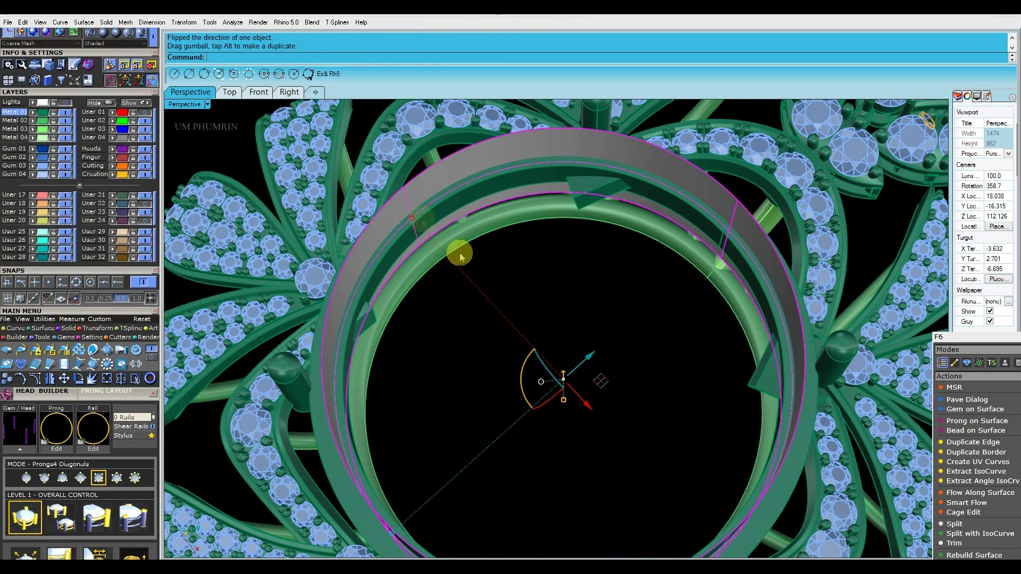
- Trim the three curved frame pieces projecting into the setting ring by Boolean-subtracting the cylindrical surface with DeleteInput=Yes
click(562, 301)
right_drag(542, 300, 571, 307)
scroll(420, 285, up, 3)
click(419, 285)
right_drag(638, 287, 661, 282)
shift+click(706, 178)
scroll(718, 242, down, 4)
right_drag(718, 241, 676, 273)
shift+click(656, 444)
scroll(657, 441, down, 2)
text(BooleanDifference)
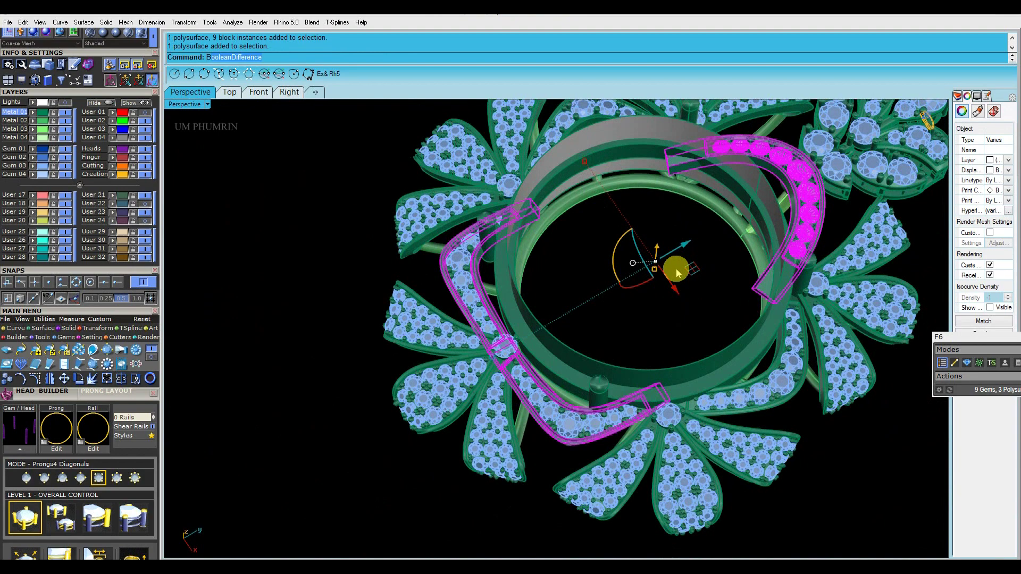
key(Return)
right_drag(602, 186, 606, 144)
click(606, 144)
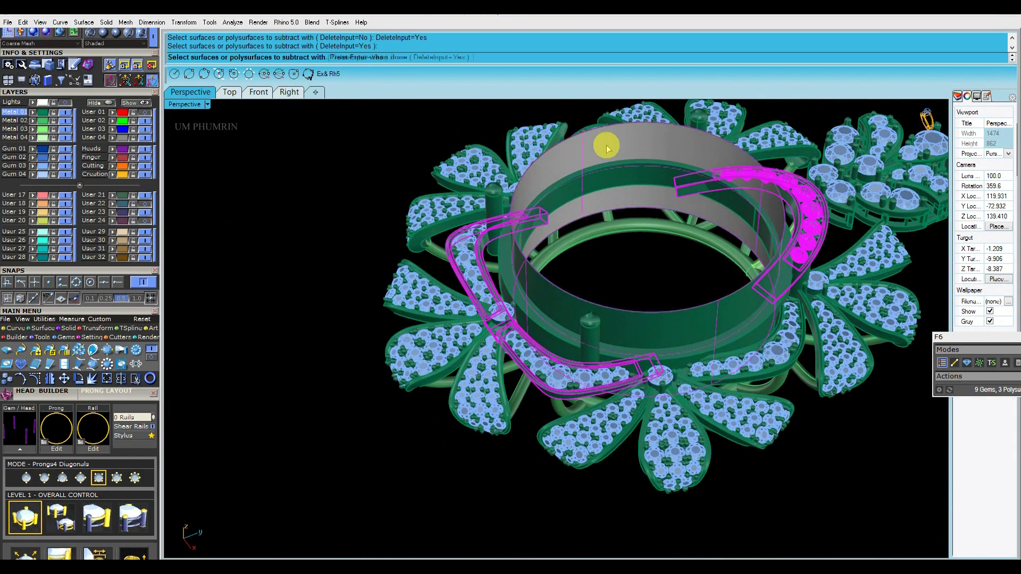
key(Return)
right_drag(661, 254, 663, 279)
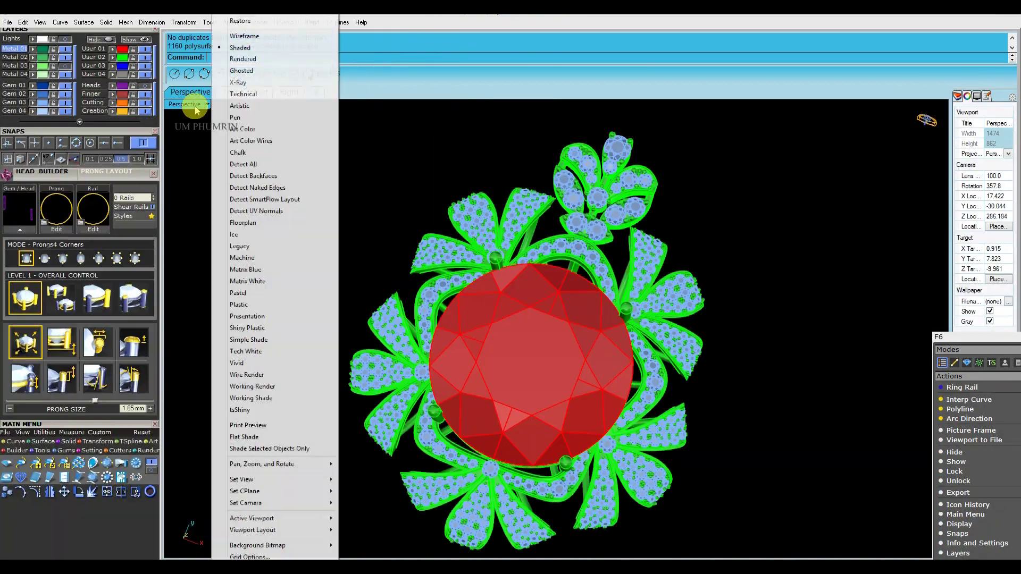
- Preview the finished pendant in the Machine display mode and switch the perspective view to Plastic
click(271, 258)
right_drag(278, 248, 270, 252)
right_click(182, 105)
click(396, 198)
right_drag(388, 196, 373, 172)
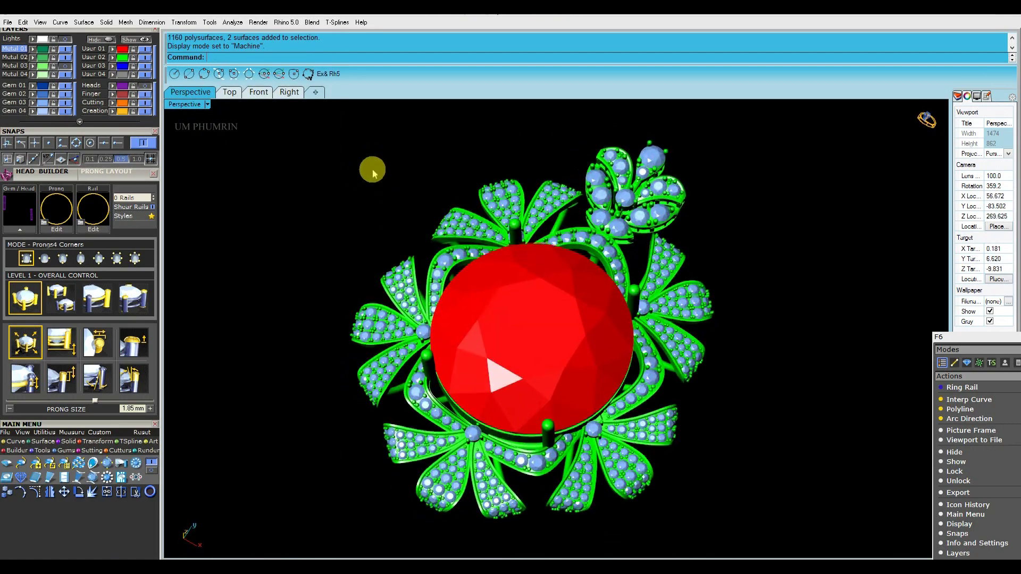
click(207, 104)
click(257, 309)
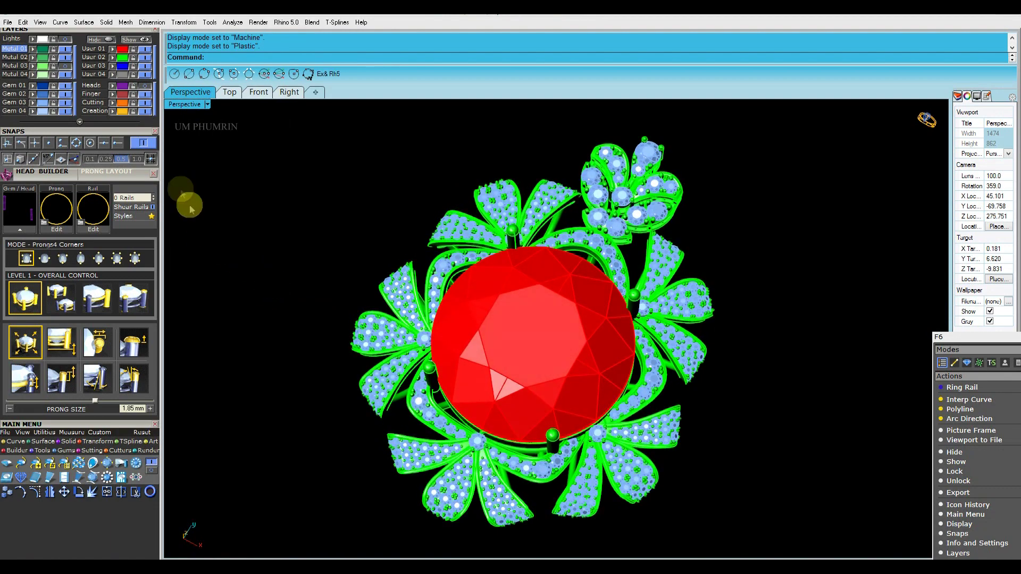
- Select all the green metal objects and assign them to the blue User 03 layer
click(123, 57)
click(112, 65)
click(250, 153)
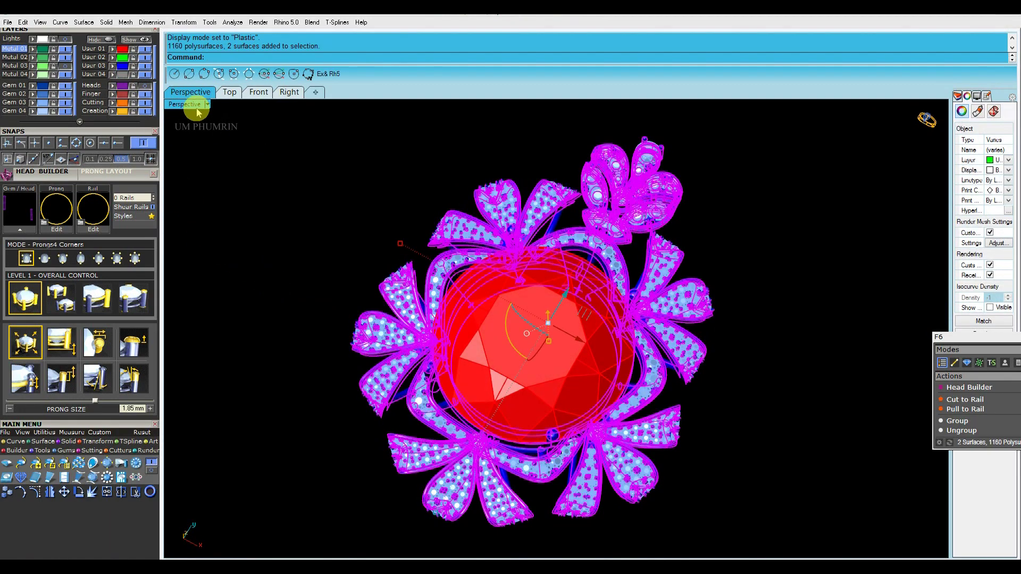
- Set the perspective view to the Machine display mode and assign all the metal objects to the Metal 01 layer
click(207, 105)
click(265, 259)
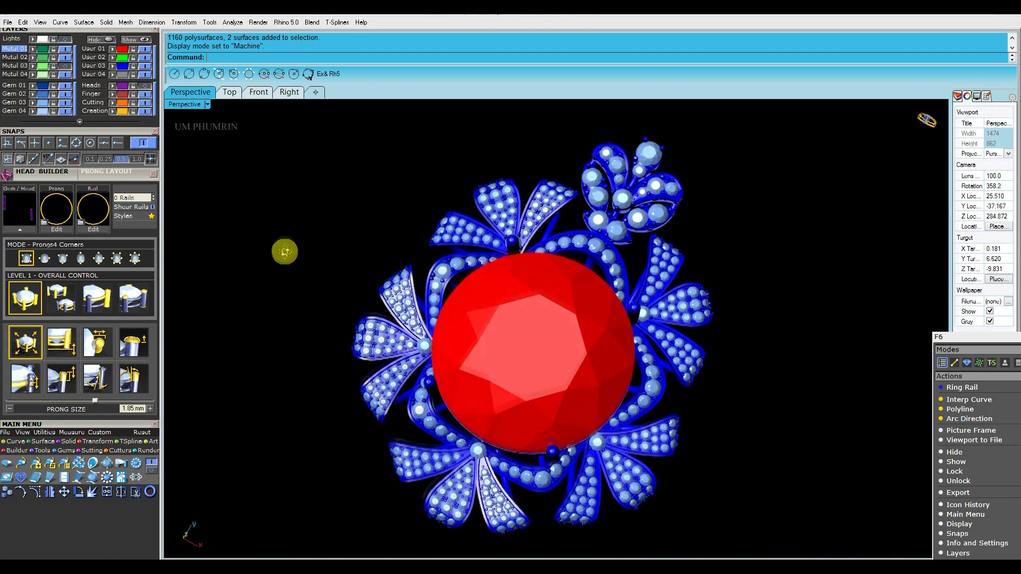
right_drag(285, 250, 326, 236)
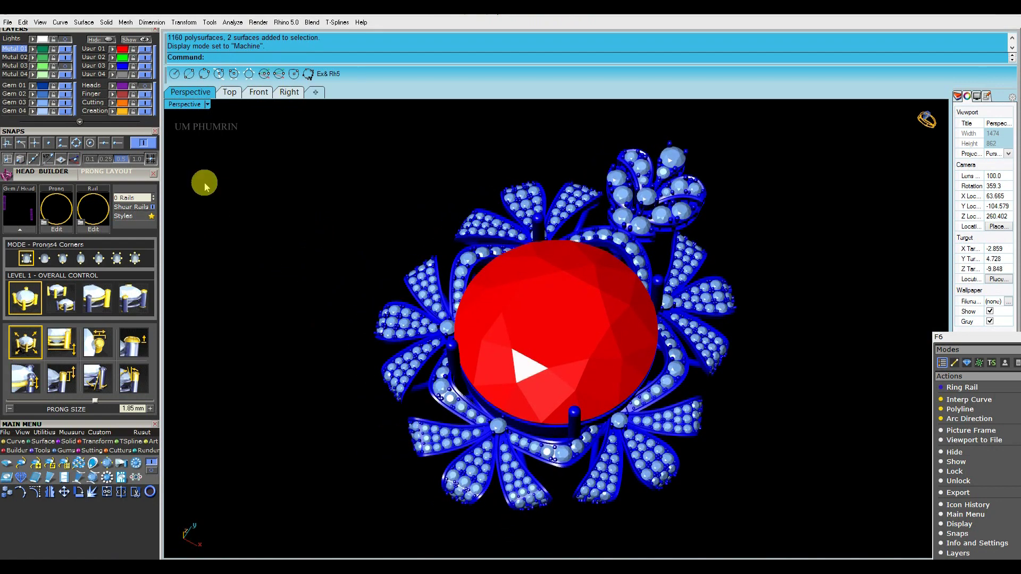
click(114, 66)
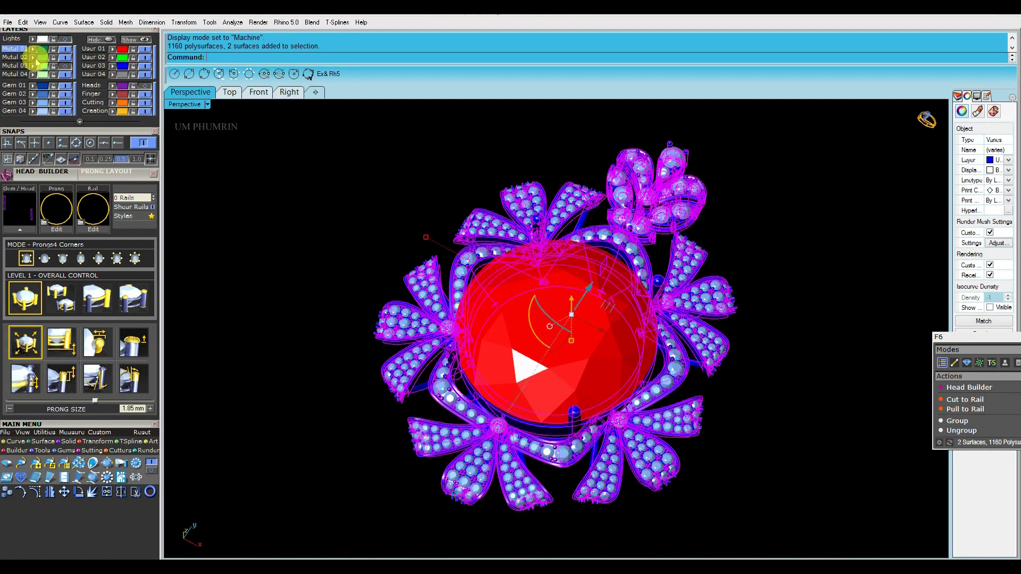
click(267, 161)
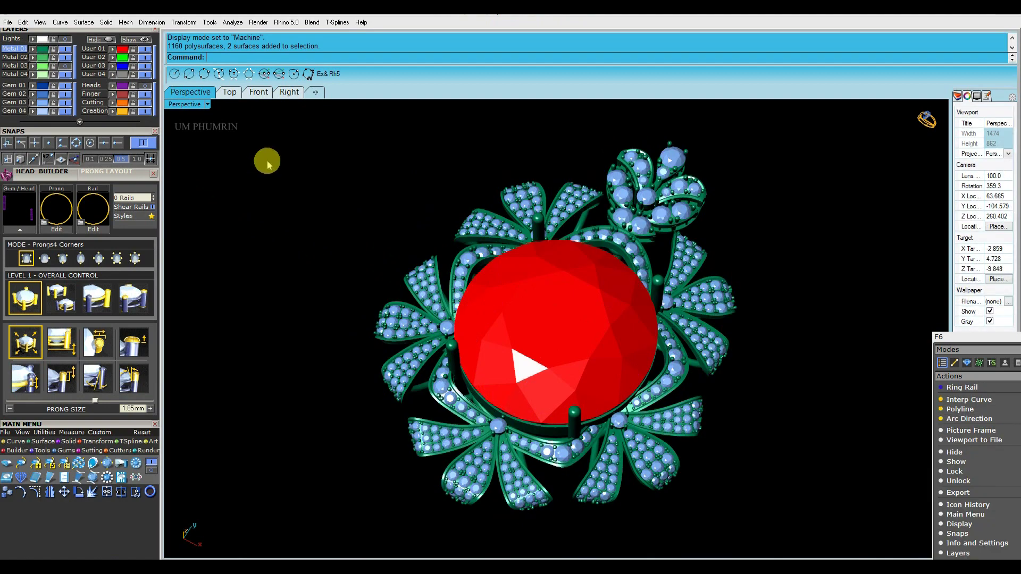